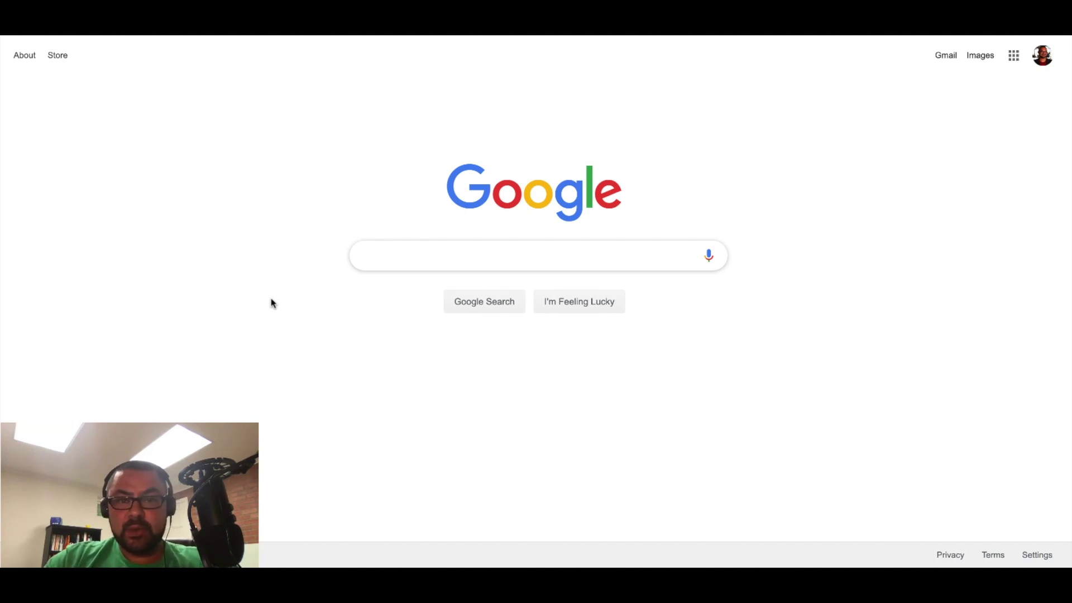
- Search for 'papa ginos walpole ma' and scroll down to its business panel's Questions & answers
{"action": "type", "text": "papa ginos "}
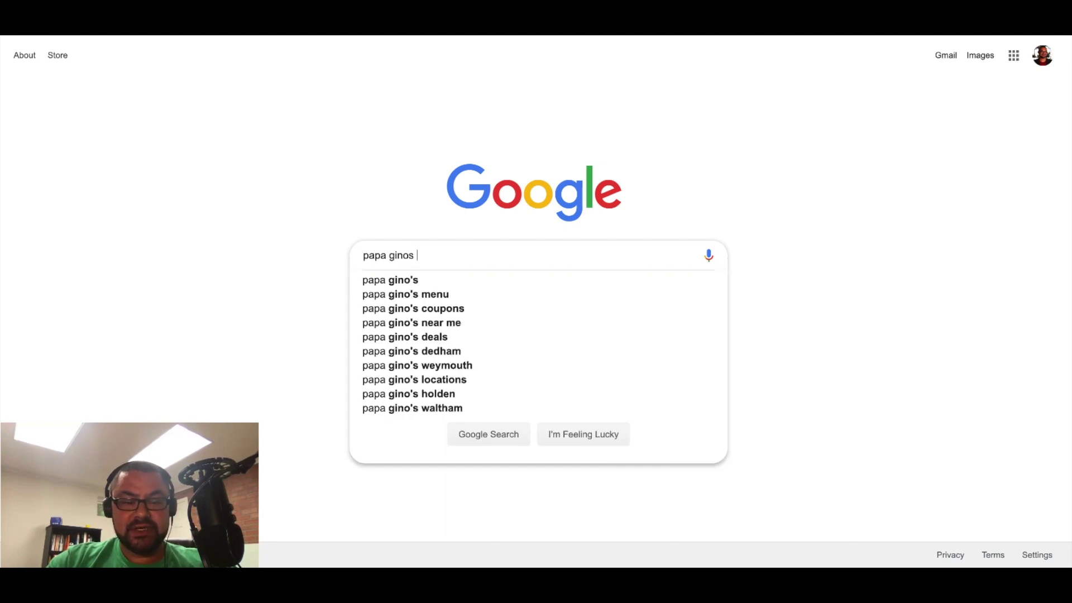
{"action": "type", "text": "walpole ma"}
{"action": "key", "text": "Return"}
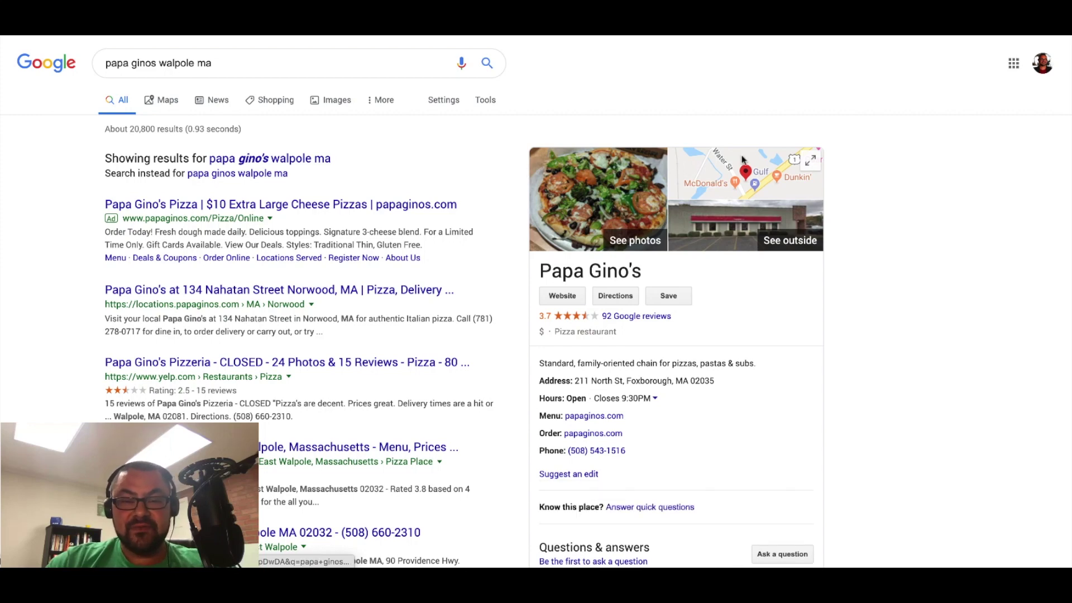
{"action": "scroll", "coordinate": [732, 306], "scroll_direction": "down", "scroll_amount": 1}
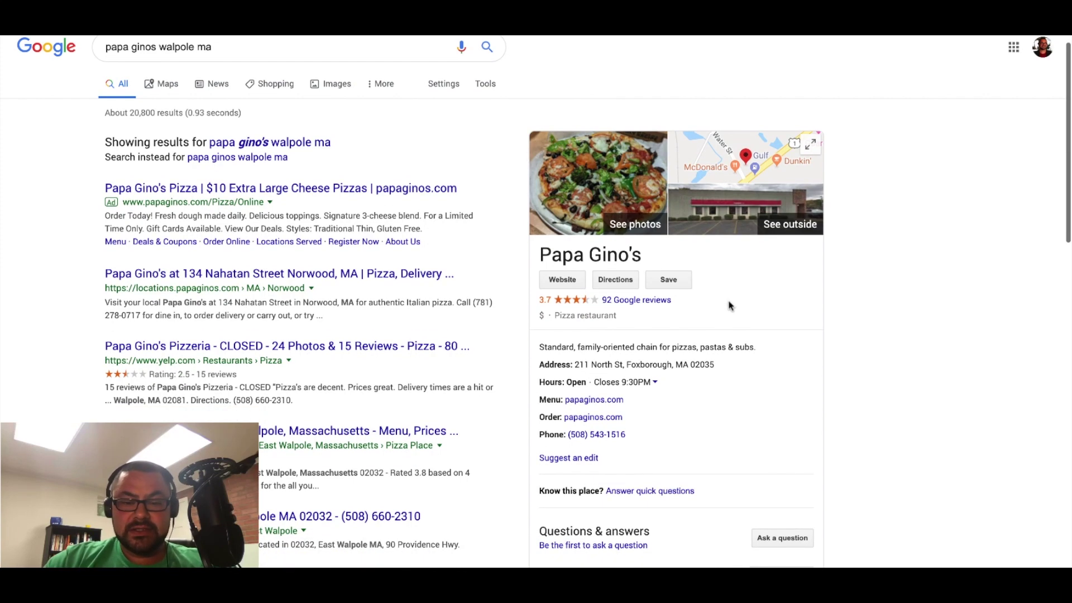
{"action": "scroll", "coordinate": [749, 252], "scroll_direction": "down", "scroll_amount": 2}
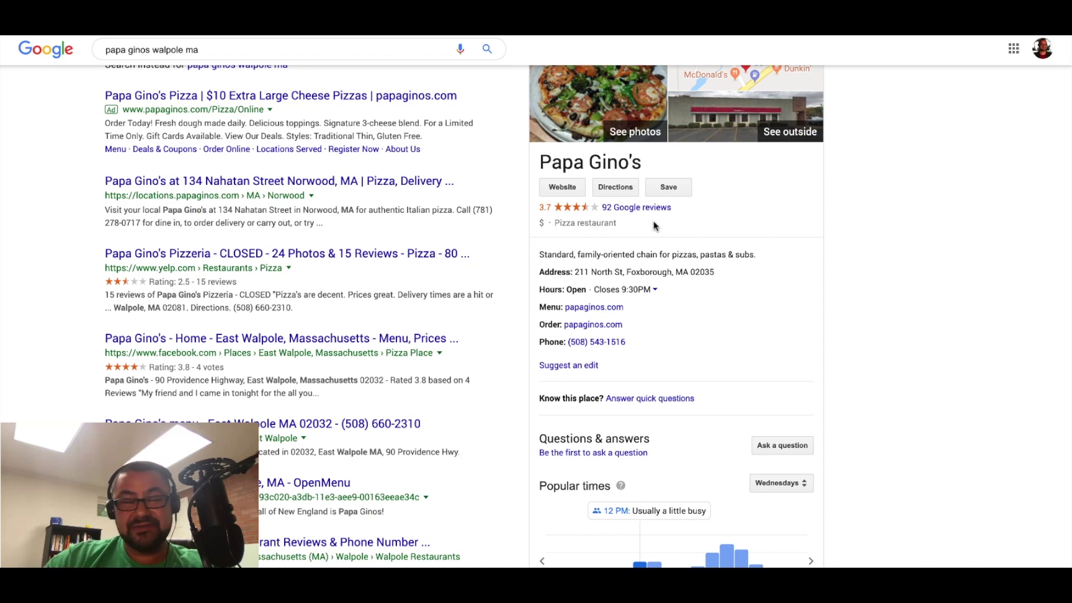
{"action": "scroll", "coordinate": [690, 233], "scroll_direction": "down", "scroll_amount": 2}
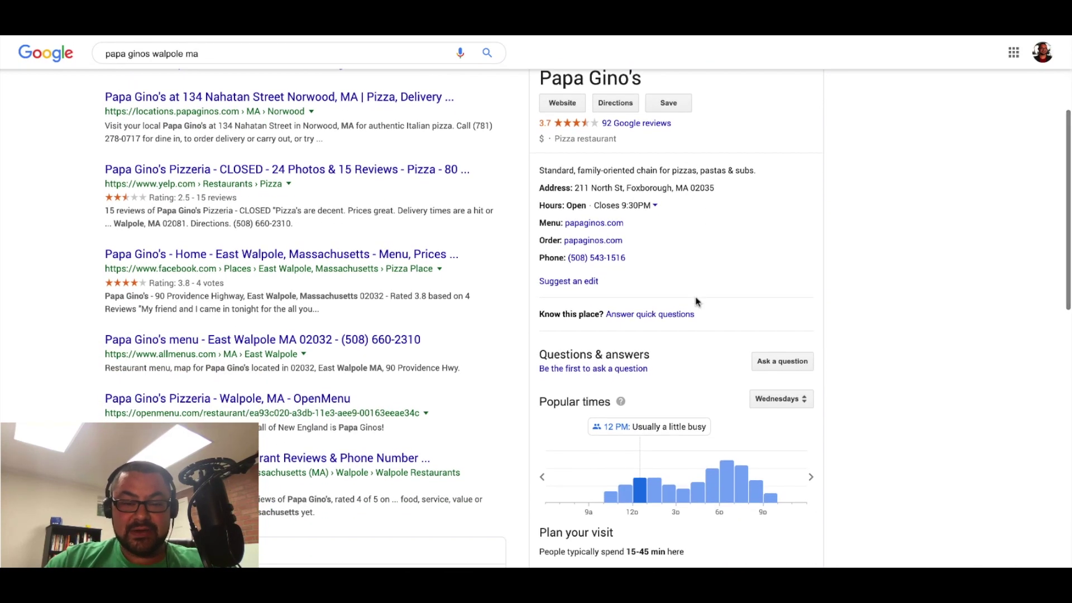
{"action": "scroll", "coordinate": [696, 301], "scroll_direction": "down", "scroll_amount": 1}
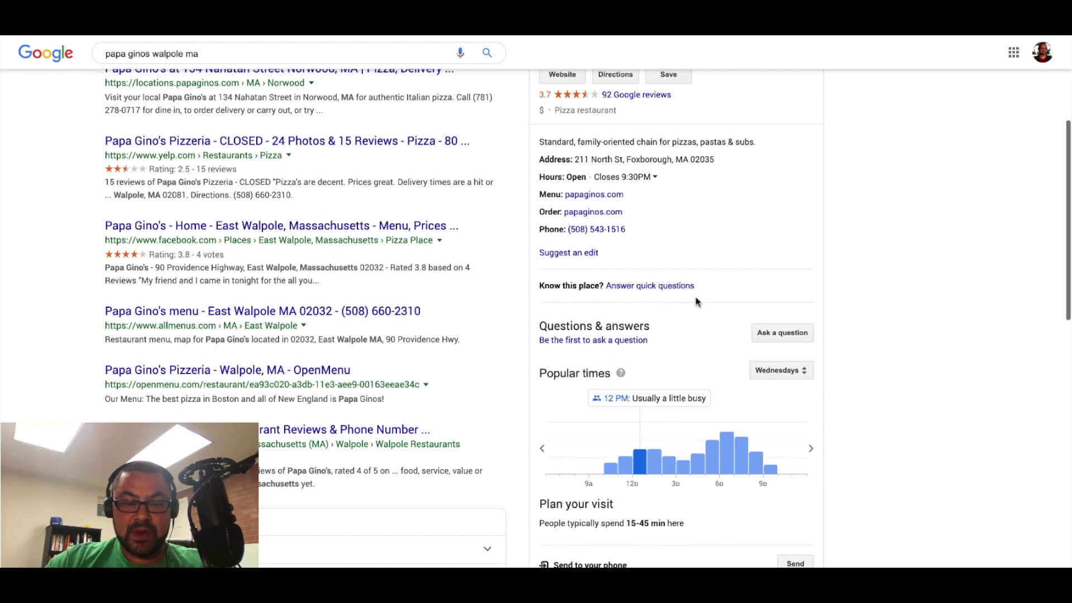
- Open Papa Gino's Ask a question form, draft 'Do they have chips here?', then clear it
{"action": "left_click", "coordinate": [792, 333]}
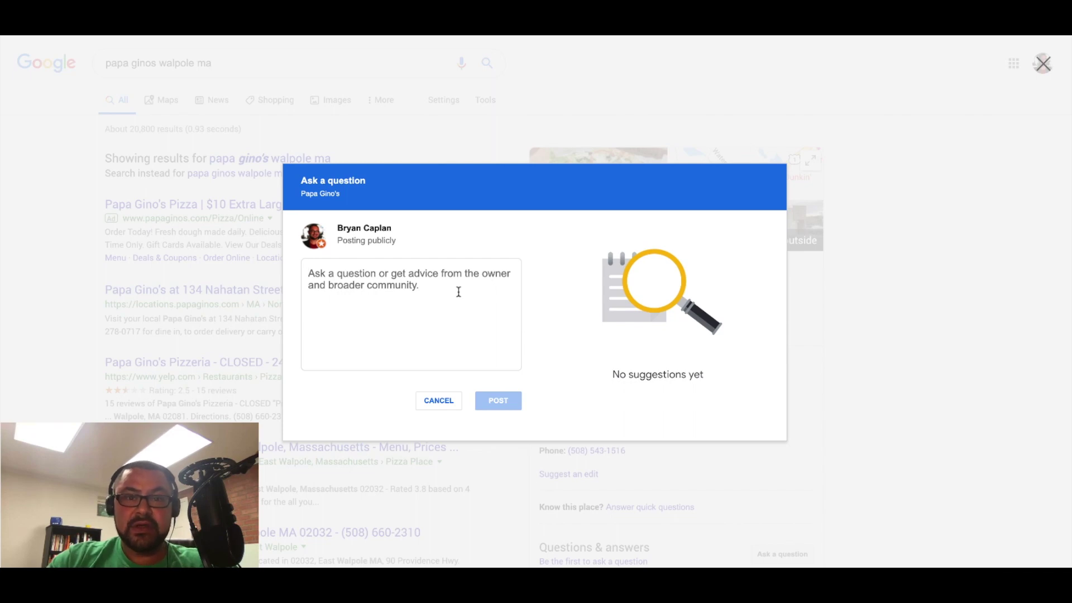
{"action": "type", "text": "Do t"}
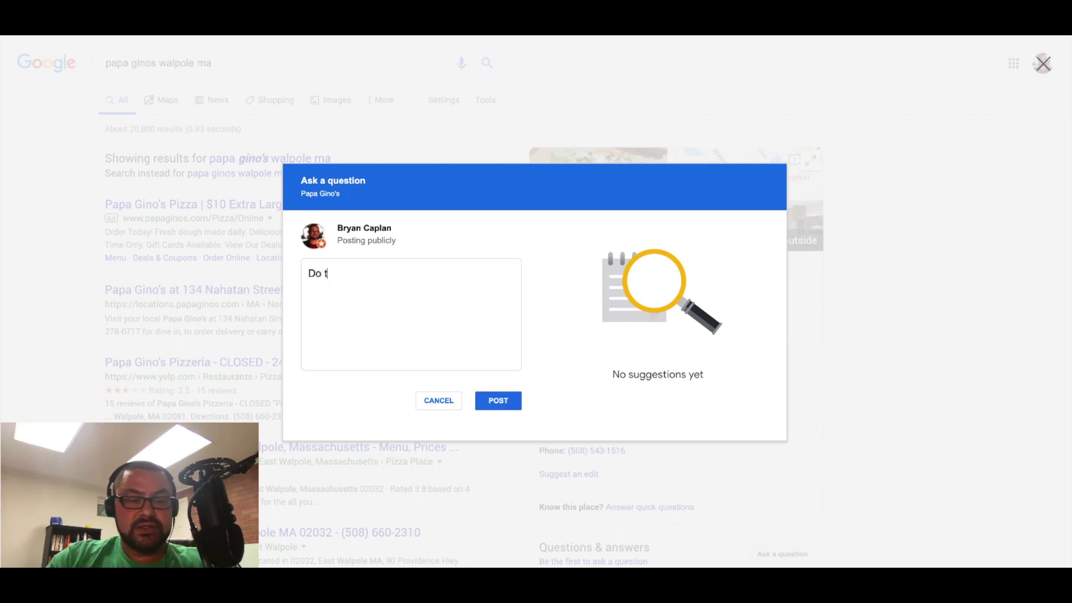
{"action": "type", "text": "hey have chips here?"}
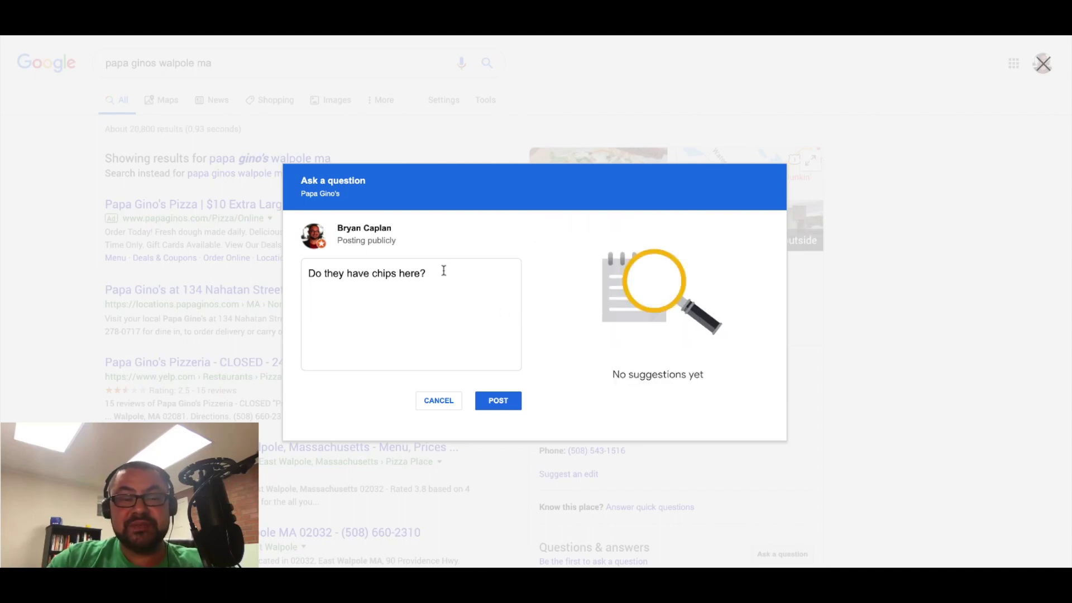
{"action": "key", "text": "ctrl+a"}
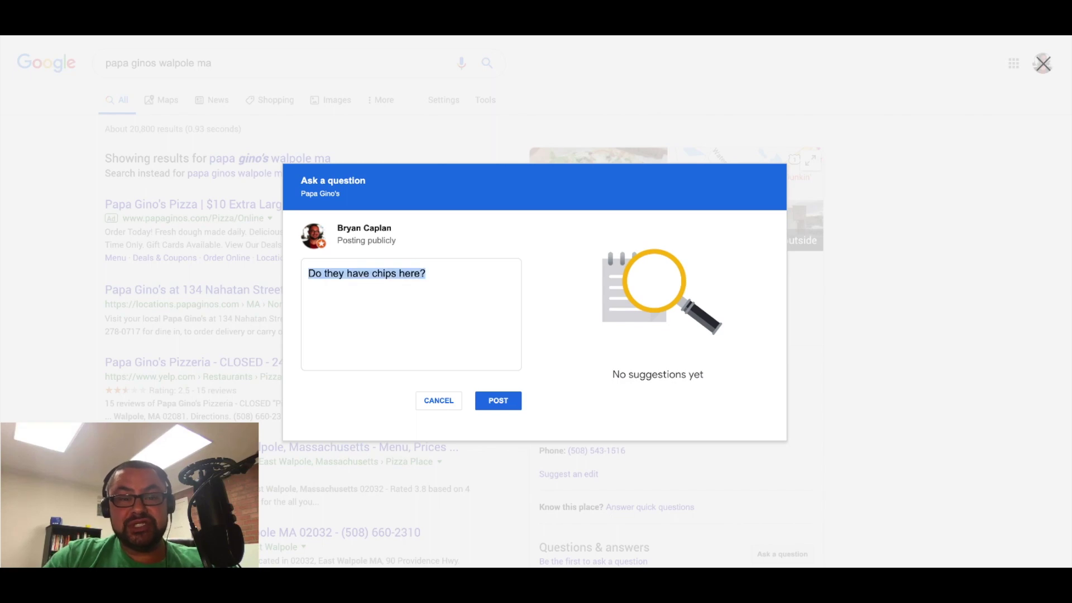
{"action": "key", "text": "BackSpace"}
- Replace the draft with the question 'How are their salads?'
{"action": "type", "text": "Sala"}
{"action": "key", "text": "ctrl+a"}
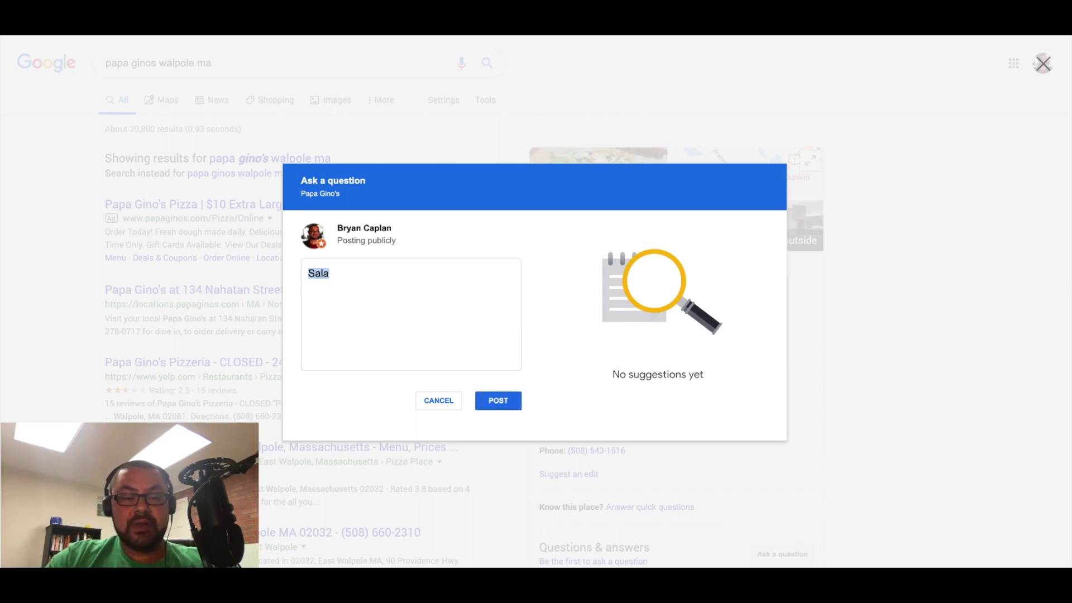
{"action": "type", "text": "How are their salads?"}
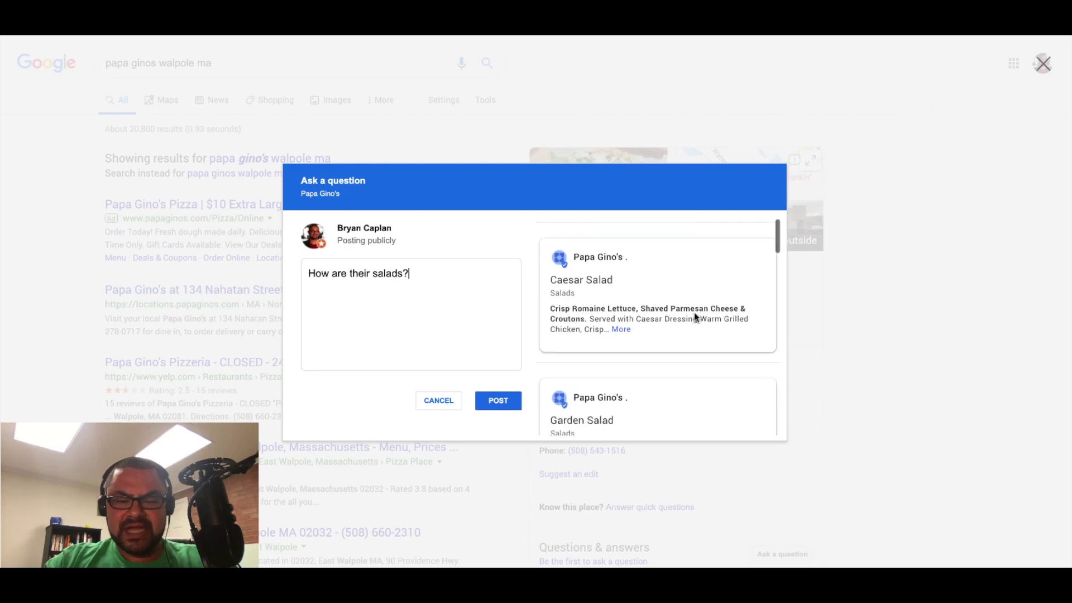
- Scroll through the suggested salad dishes, like Buffalo Chicken Tender Salad, and related customer reviews
{"action": "scroll", "coordinate": [668, 325], "scroll_direction": "down", "scroll_amount": 8}
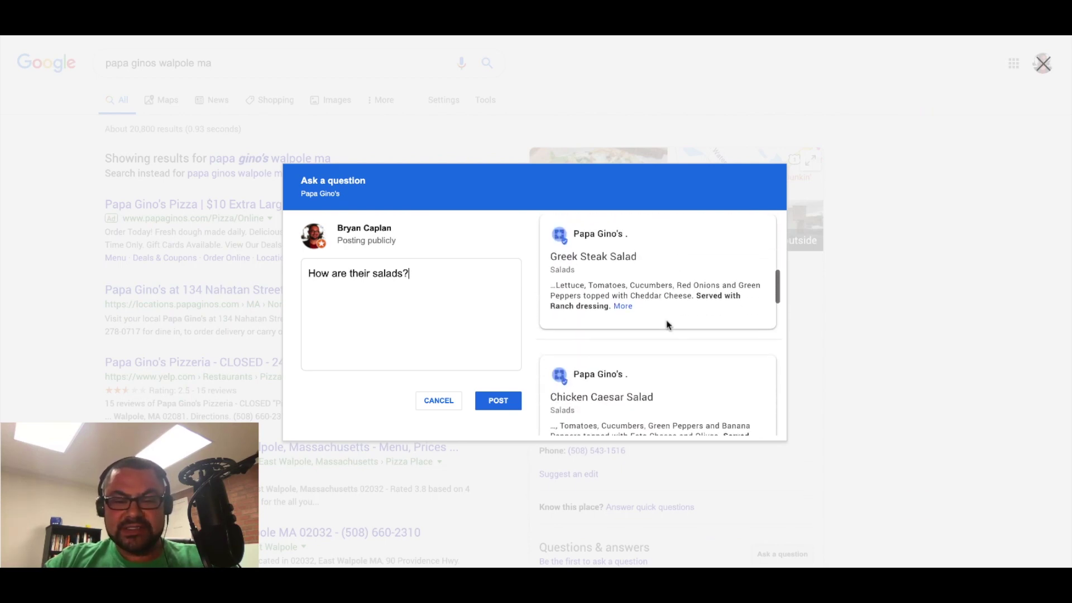
{"action": "scroll", "coordinate": [668, 324], "scroll_direction": "down", "scroll_amount": 5}
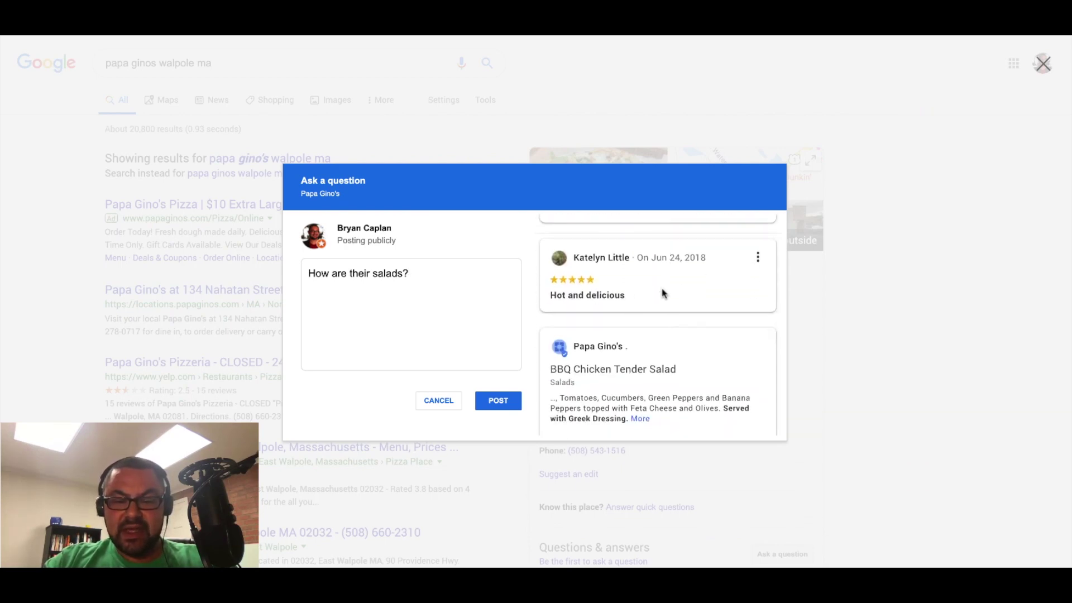
{"action": "scroll", "coordinate": [663, 293], "scroll_direction": "down", "scroll_amount": 1}
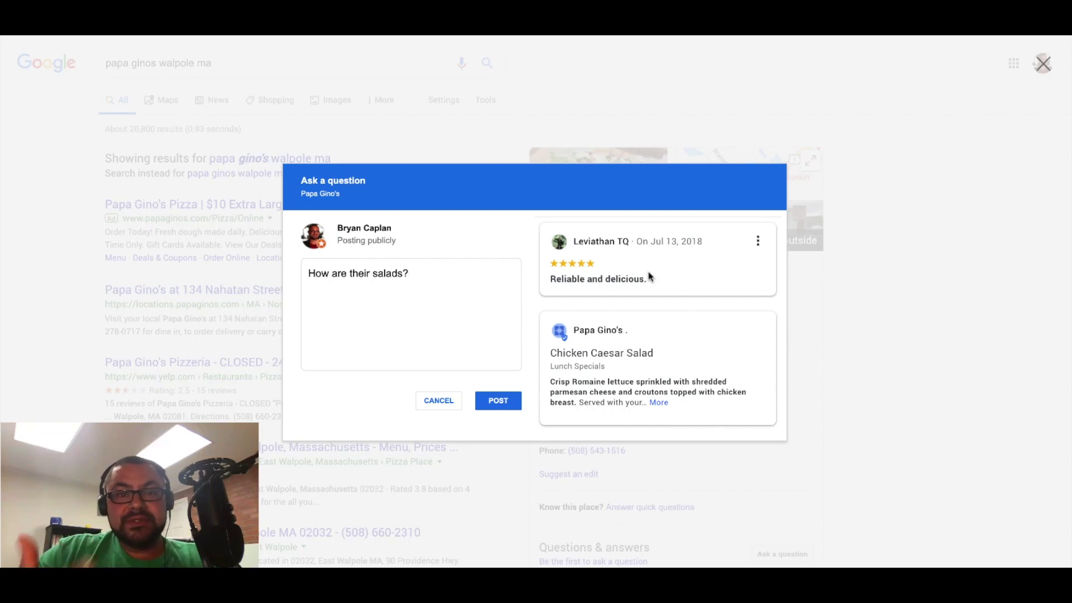
{"action": "scroll", "coordinate": [663, 275], "scroll_direction": "down", "scroll_amount": 5}
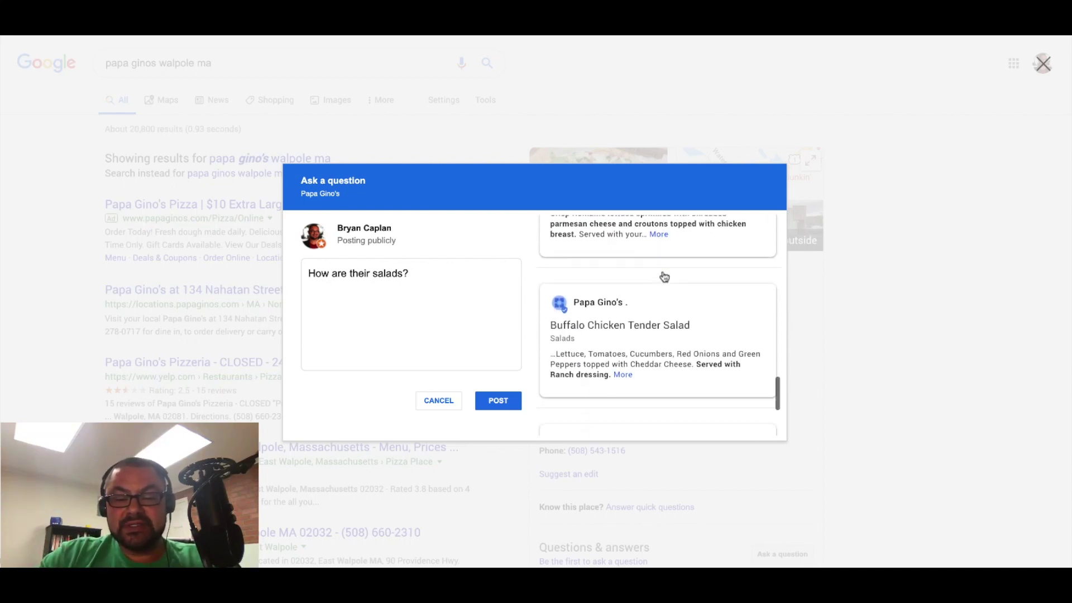
- Replace the salads draft, trying 'What drinks do they have?' before settling on 'How is their customer service?'
{"action": "triple_click", "coordinate": [440, 275]}
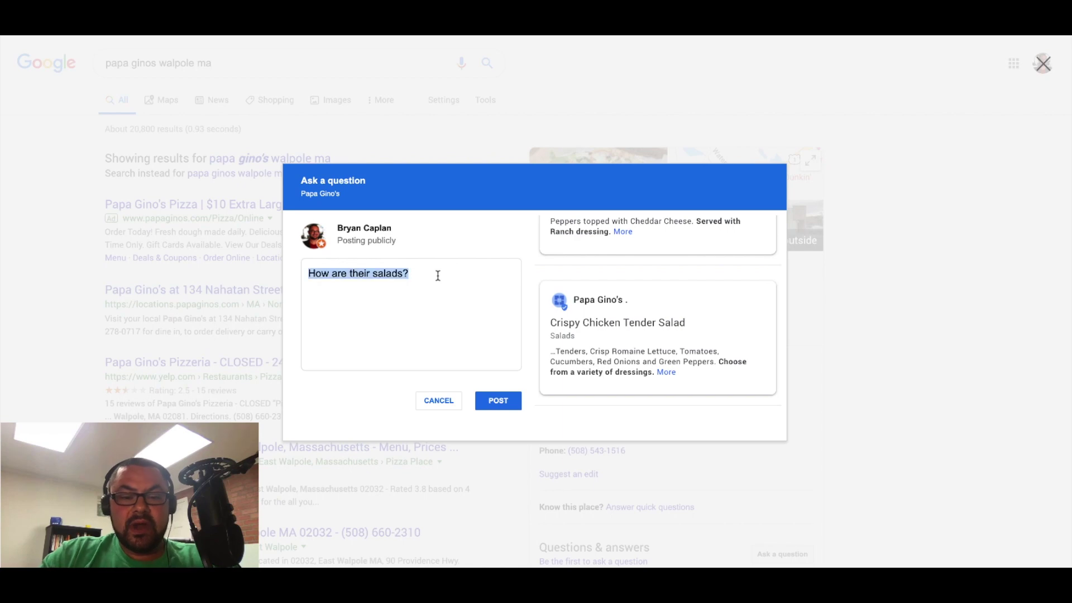
{"action": "key", "text": "BackSpace"}
{"action": "type", "text": "What drin"}
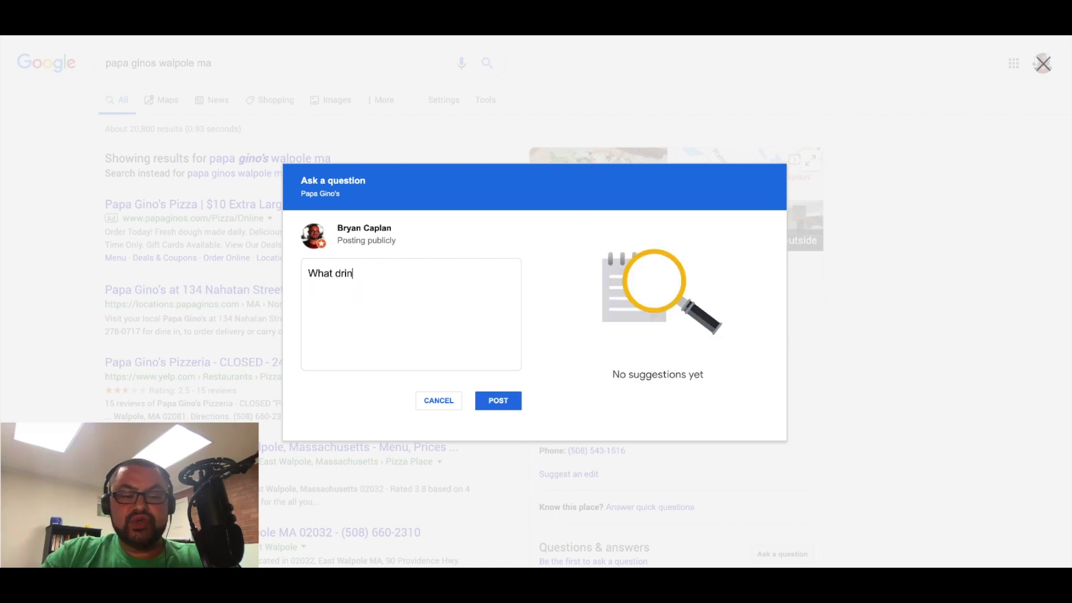
{"action": "type", "text": "ks do they have?"}
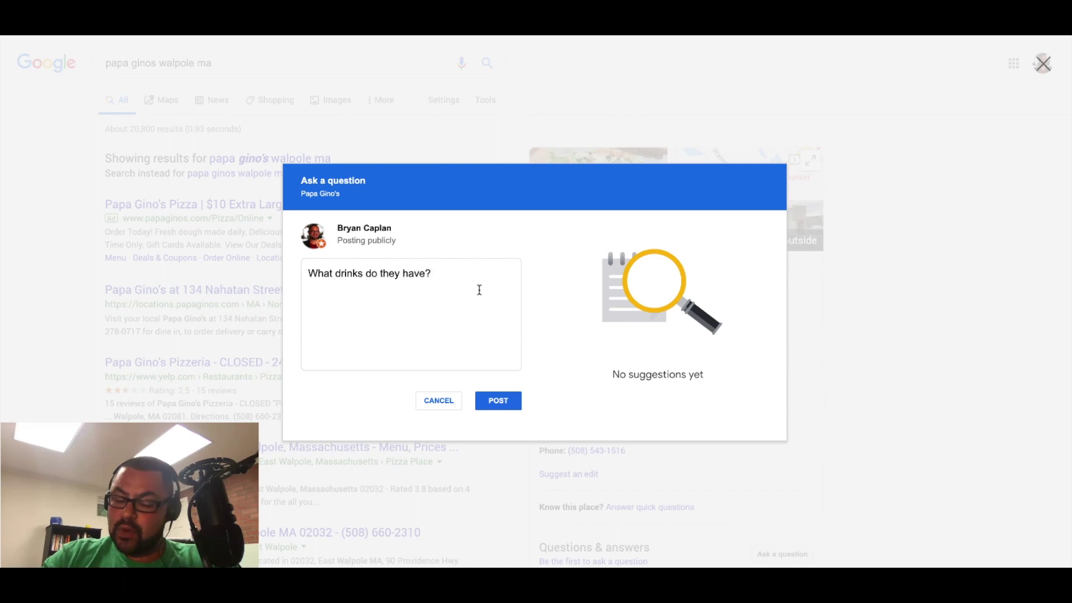
{"action": "key", "text": "ctrl+a"}
{"action": "key", "text": "BackSpace"}
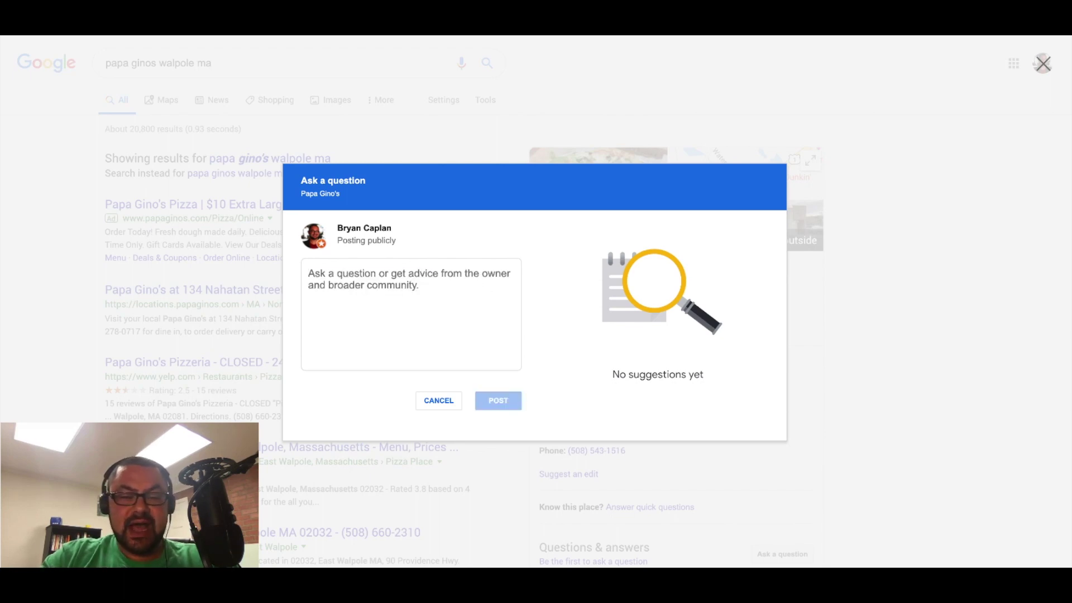
{"action": "type", "text": "How is their cus"}
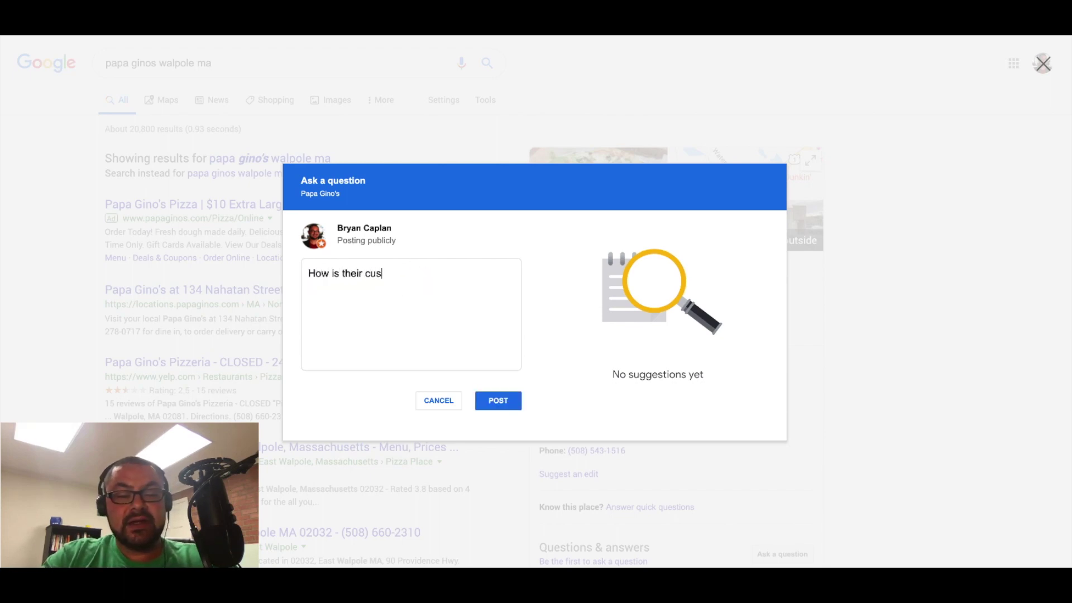
{"action": "type", "text": "tomer service?"}
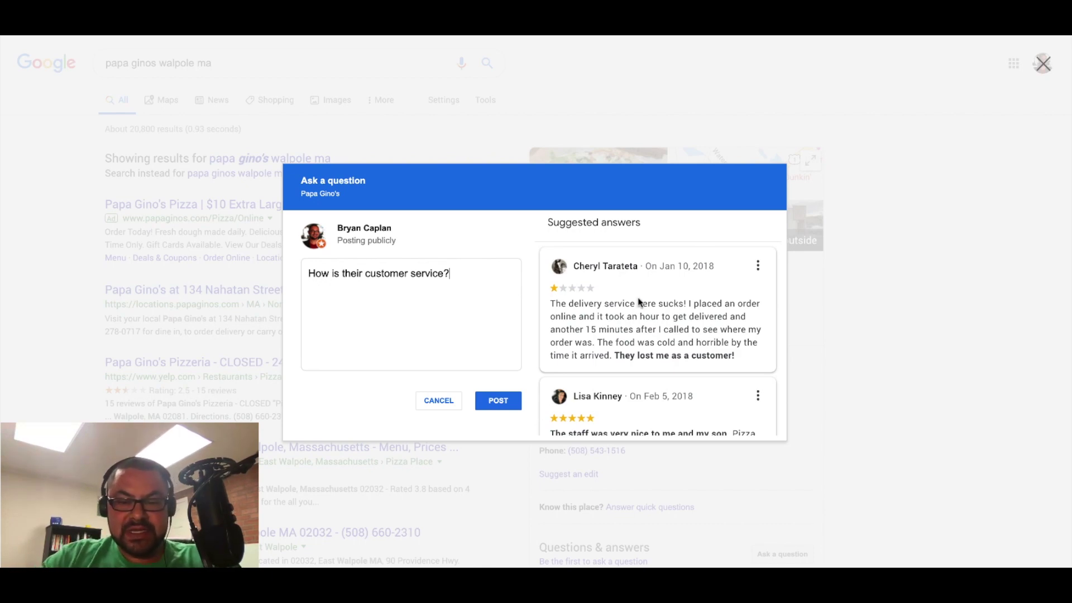
- Read the review-based suggested answers about service, then cancel the unposted question
{"action": "scroll", "coordinate": [648, 285], "scroll_direction": "down", "scroll_amount": 1}
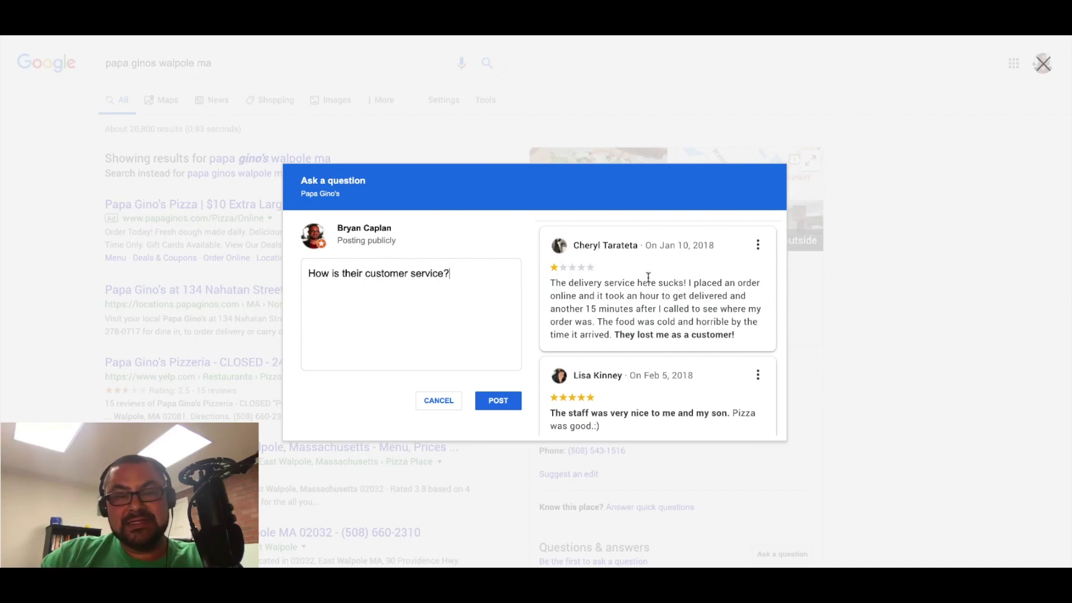
{"action": "scroll", "coordinate": [648, 277], "scroll_direction": "down", "scroll_amount": 3}
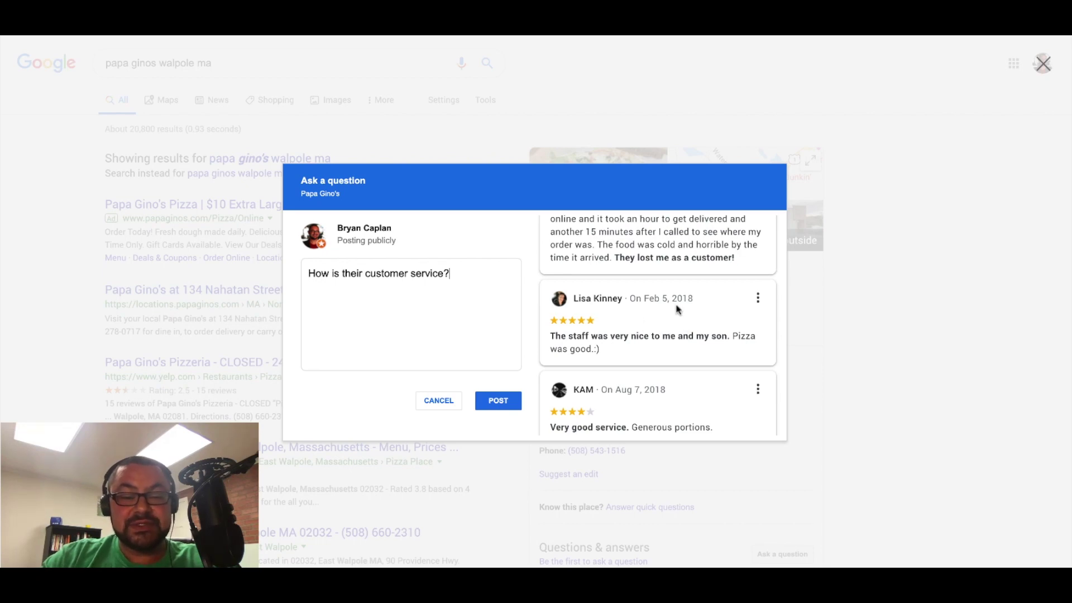
{"action": "scroll", "coordinate": [677, 307], "scroll_direction": "down", "scroll_amount": 1}
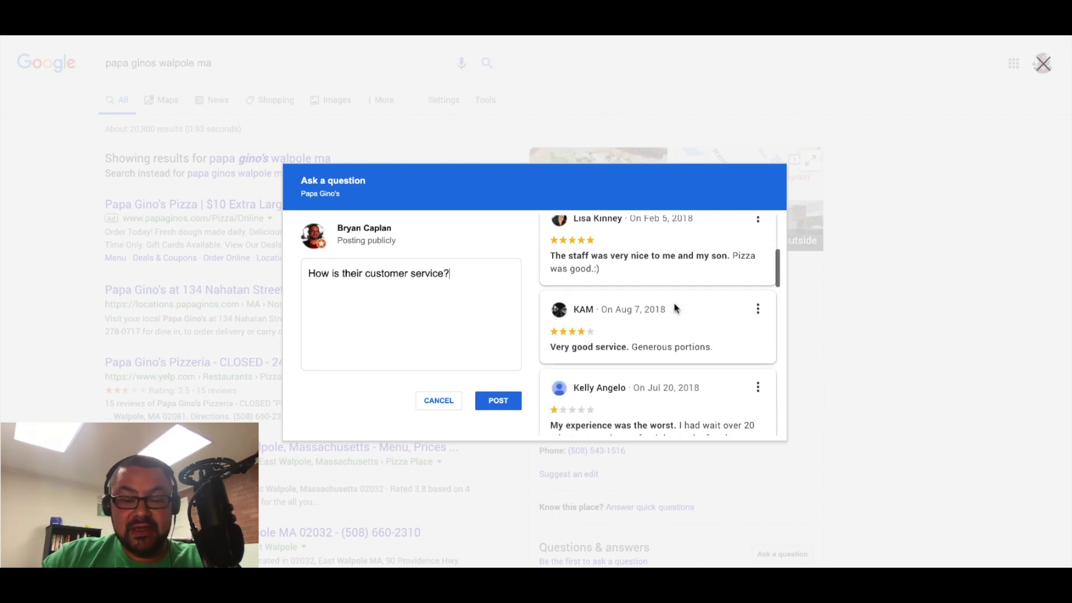
{"action": "scroll", "coordinate": [622, 339], "scroll_direction": "down", "scroll_amount": 2}
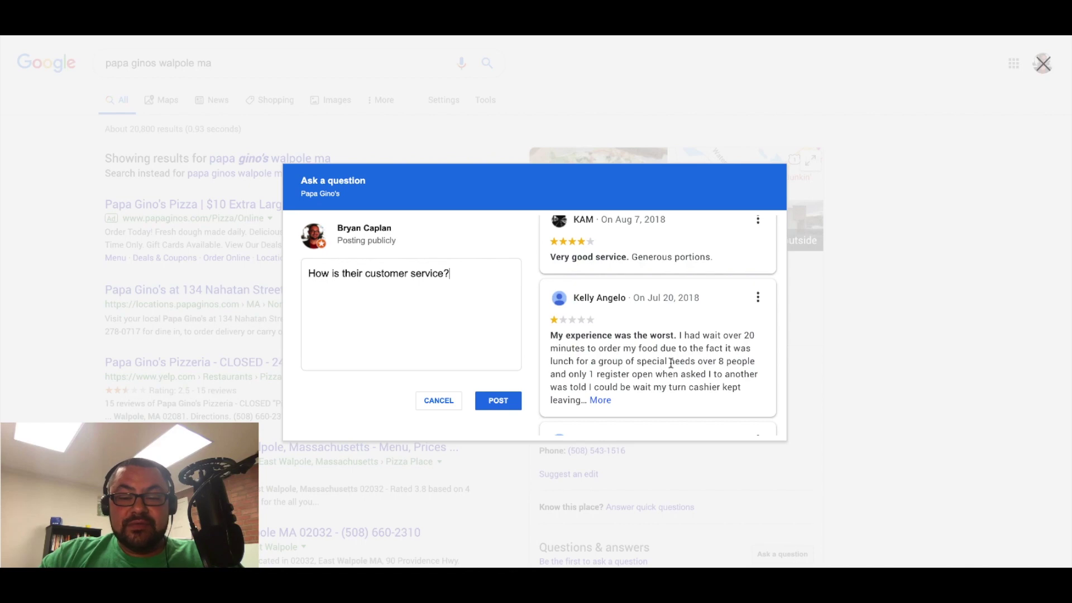
{"action": "scroll", "coordinate": [690, 364], "scroll_direction": "down", "scroll_amount": 3}
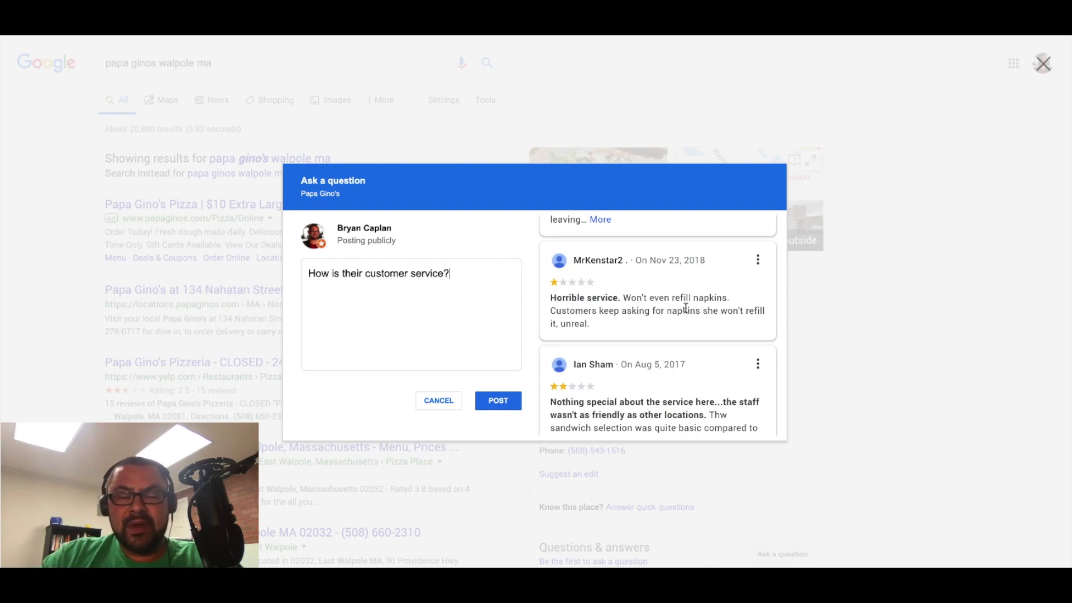
{"action": "scroll", "coordinate": [685, 308], "scroll_direction": "down", "scroll_amount": 2}
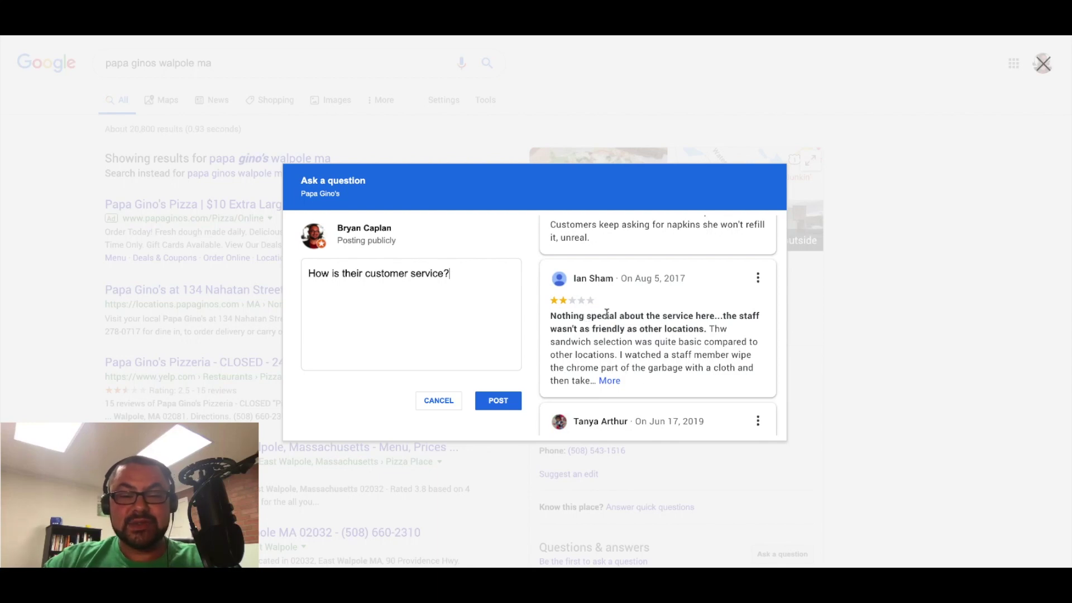
{"action": "scroll", "coordinate": [629, 311], "scroll_direction": "down", "scroll_amount": 2}
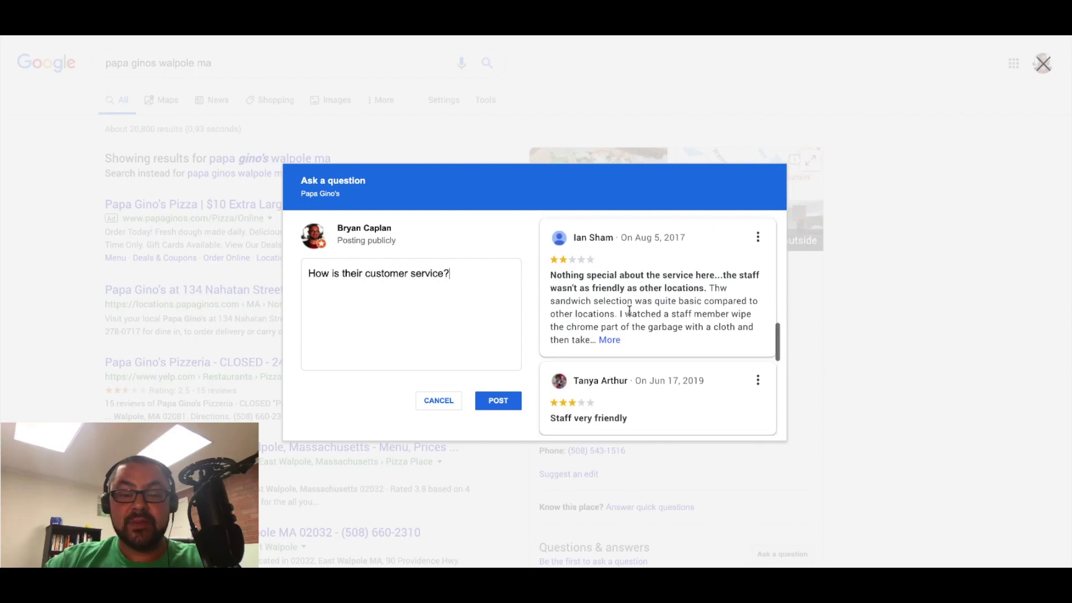
{"action": "scroll", "coordinate": [629, 311], "scroll_direction": "down", "scroll_amount": 4}
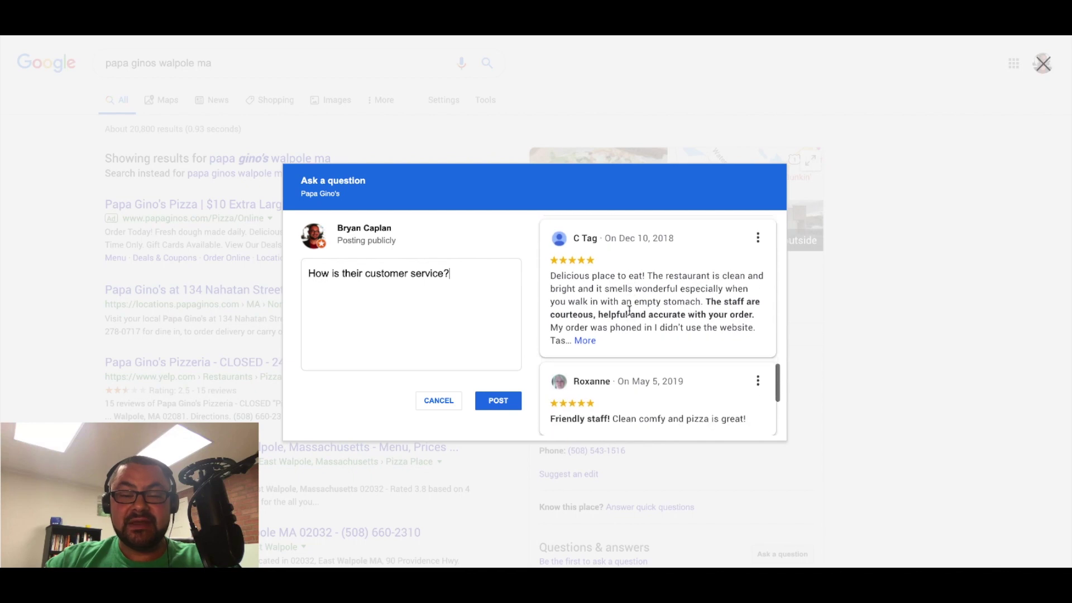
{"action": "scroll", "coordinate": [629, 310], "scroll_direction": "down", "scroll_amount": 3}
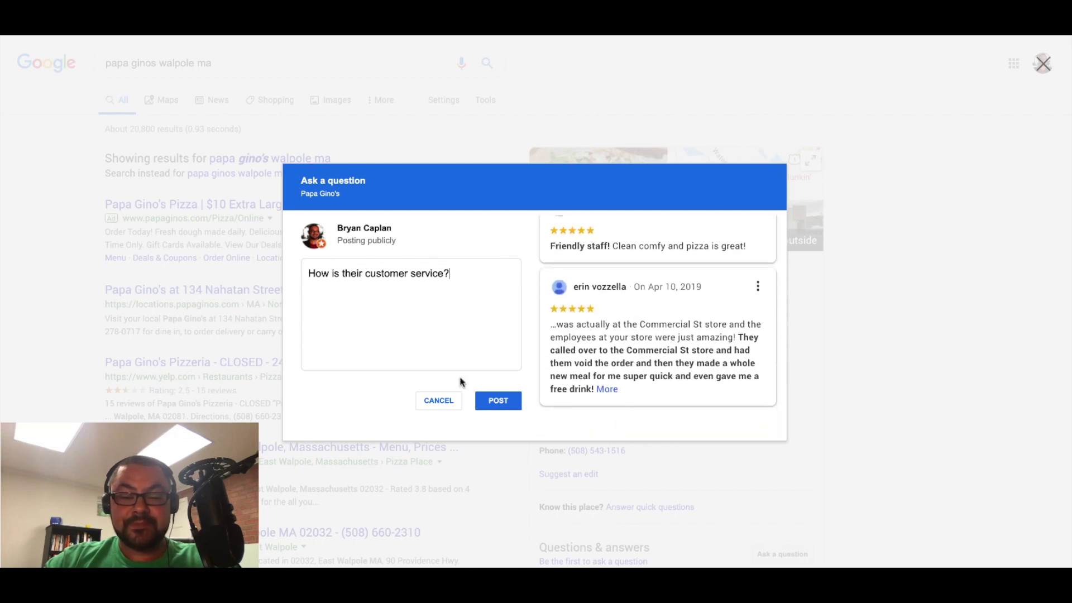
{"action": "left_click", "coordinate": [439, 401]}
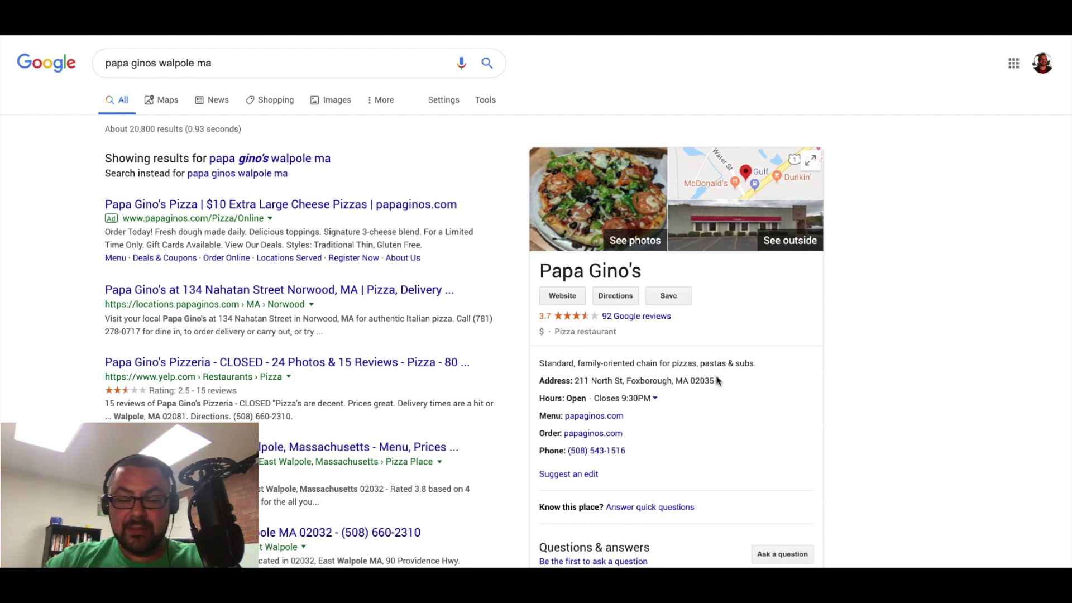
- Scroll the Papa Gino's results down past the empty Questions & answers section and back up
{"action": "scroll", "coordinate": [717, 381], "scroll_direction": "down", "scroll_amount": 3}
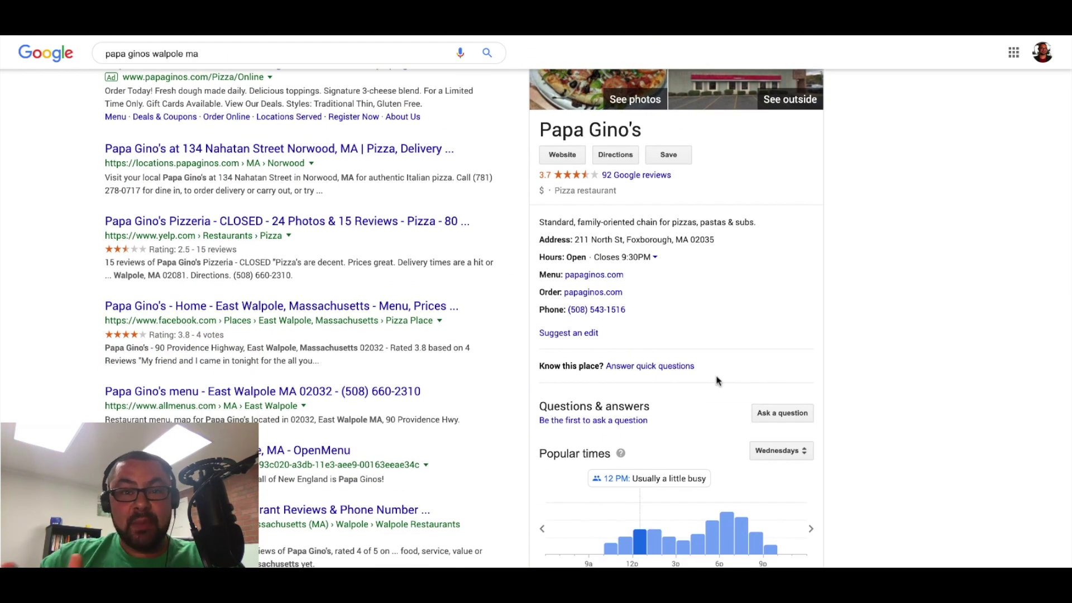
{"action": "scroll", "coordinate": [728, 351], "scroll_direction": "down", "scroll_amount": 1}
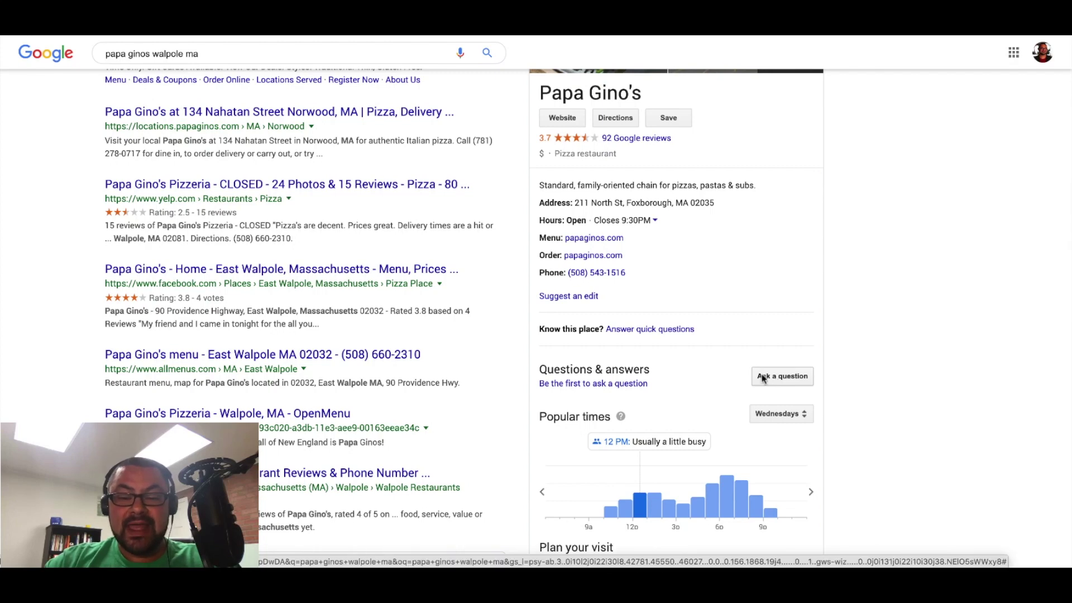
{"action": "scroll", "coordinate": [716, 367], "scroll_direction": "up", "scroll_amount": 3}
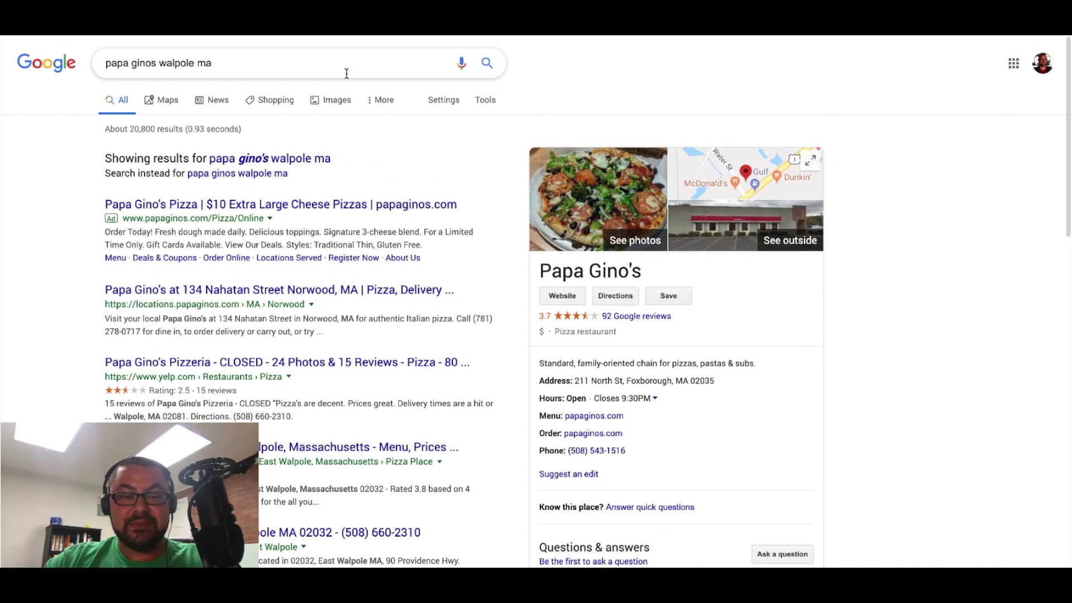
- Search for the Sharon, MA marketing business, view its one answered question, and start a new question
{"action": "triple_click", "coordinate": [342, 67]}
{"action": "type", "text": "bryan capl"}
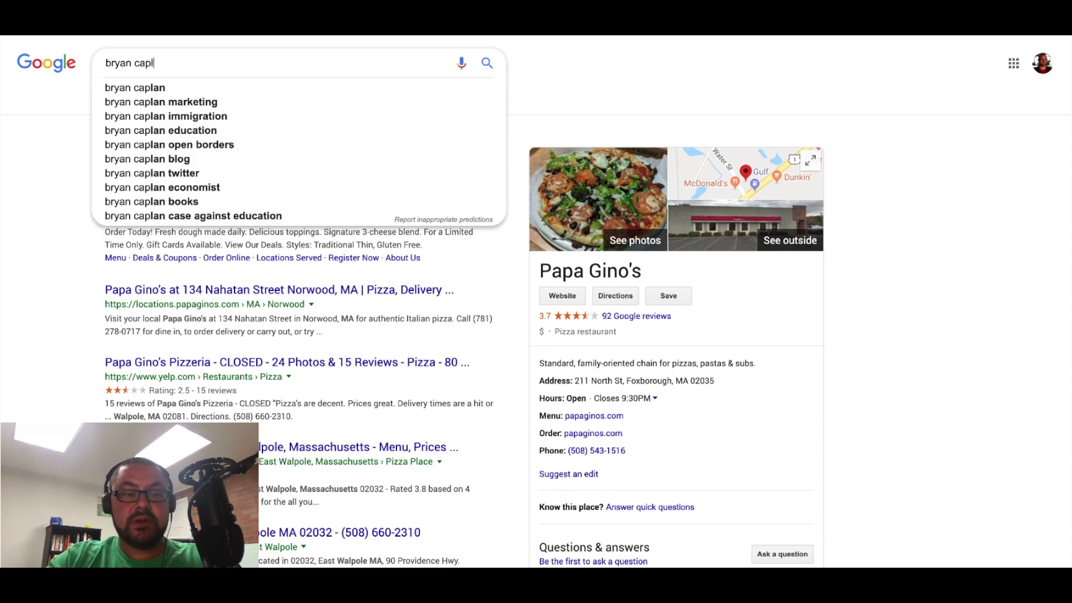
{"action": "type", "text": "an marketing sharon ma"}
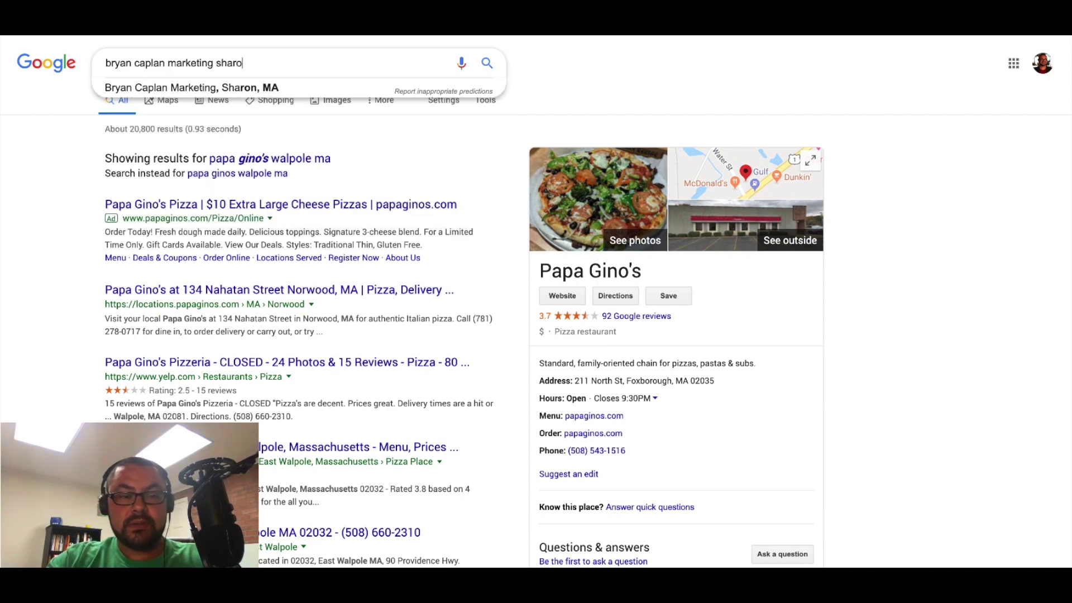
{"action": "key", "text": "Return"}
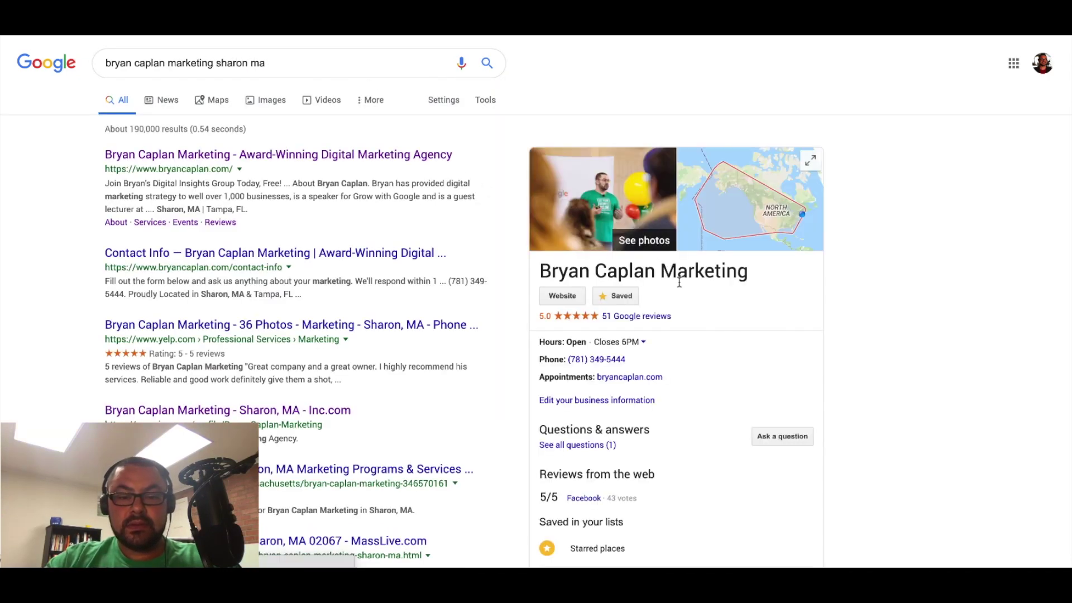
{"action": "scroll", "coordinate": [714, 306], "scroll_direction": "down", "scroll_amount": 1}
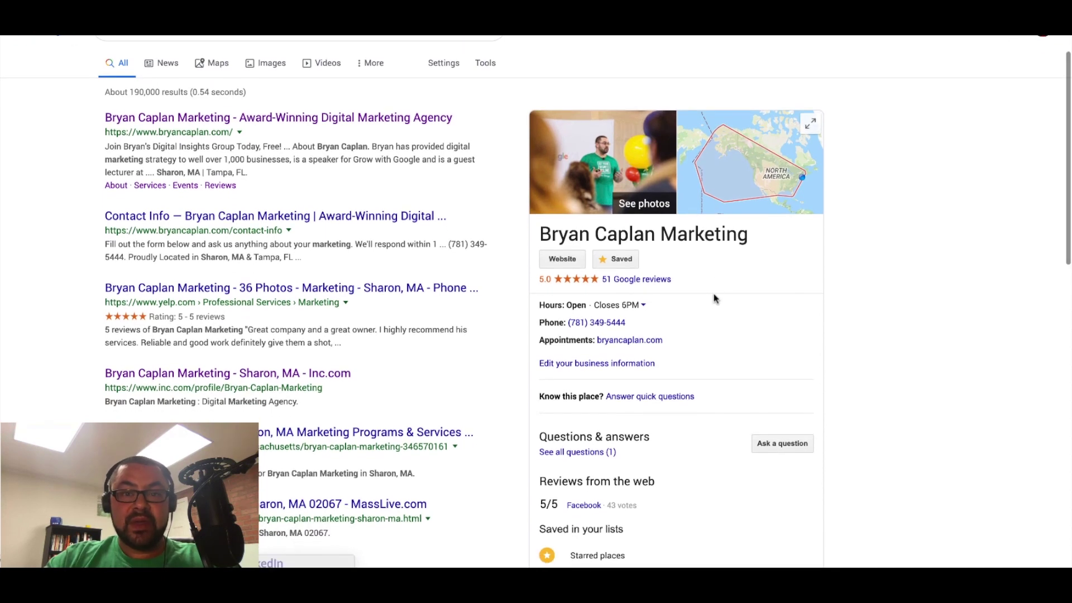
{"action": "scroll", "coordinate": [714, 296], "scroll_direction": "down", "scroll_amount": 3}
{"action": "scroll", "coordinate": [726, 312], "scroll_direction": "down", "scroll_amount": 1}
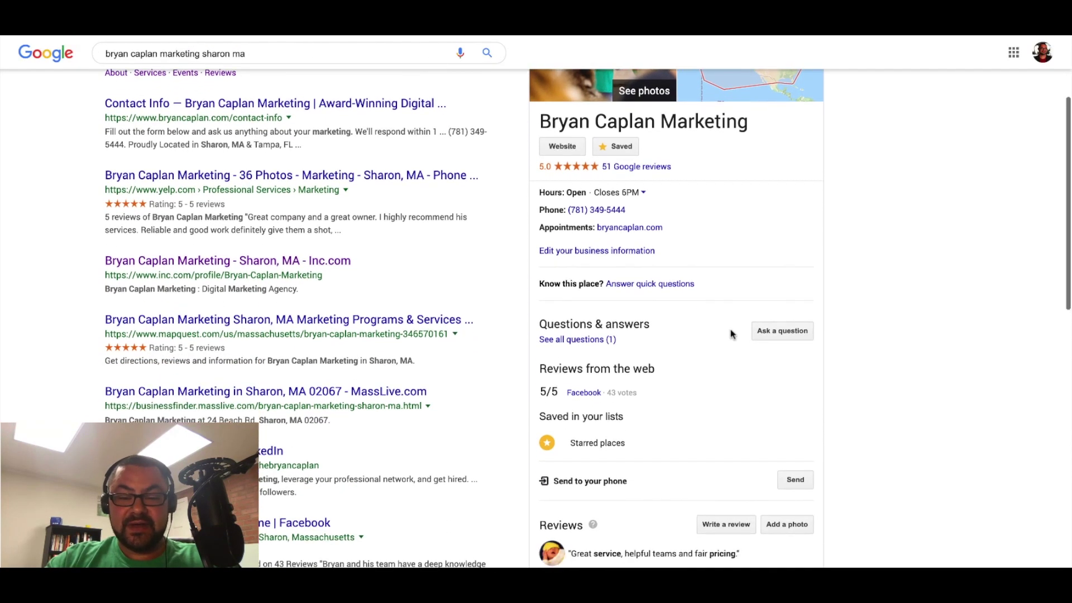
{"action": "left_click", "coordinate": [578, 339]}
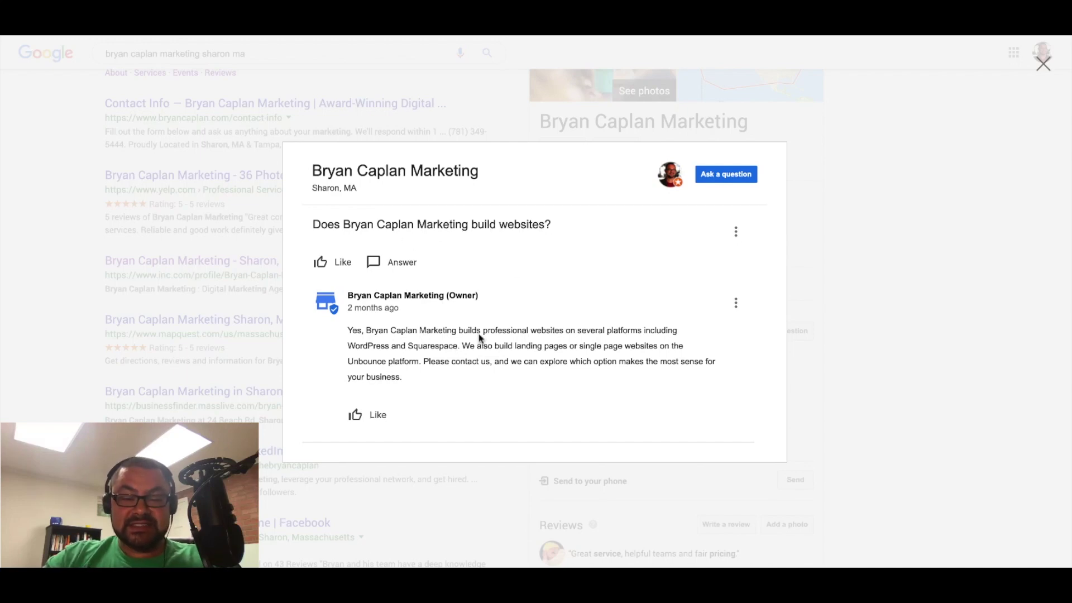
{"action": "left_click", "coordinate": [722, 174]}
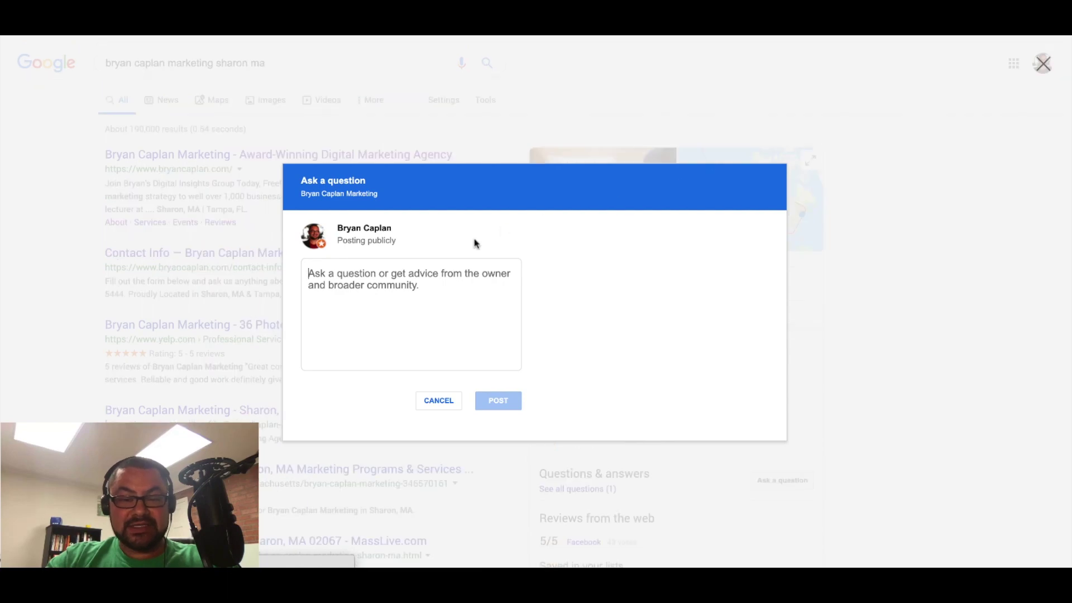
- Post the question asking whether the business offers email marketing services
{"action": "left_click", "coordinate": [437, 277]}
{"action": "type", "text": "Does Bryan"}
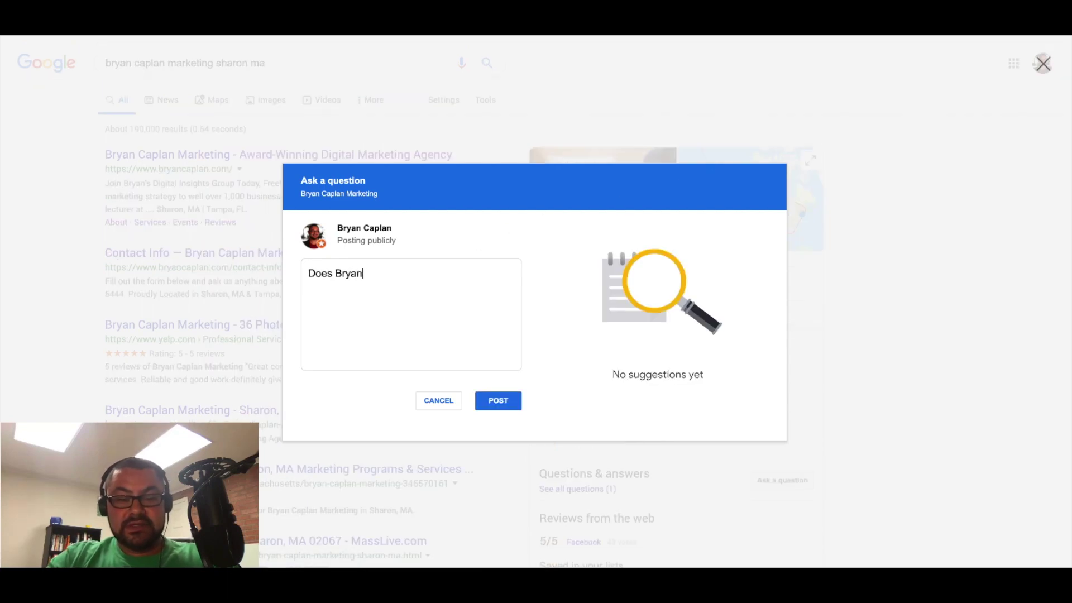
{"action": "type", "text": " Caplan Marketing of"}
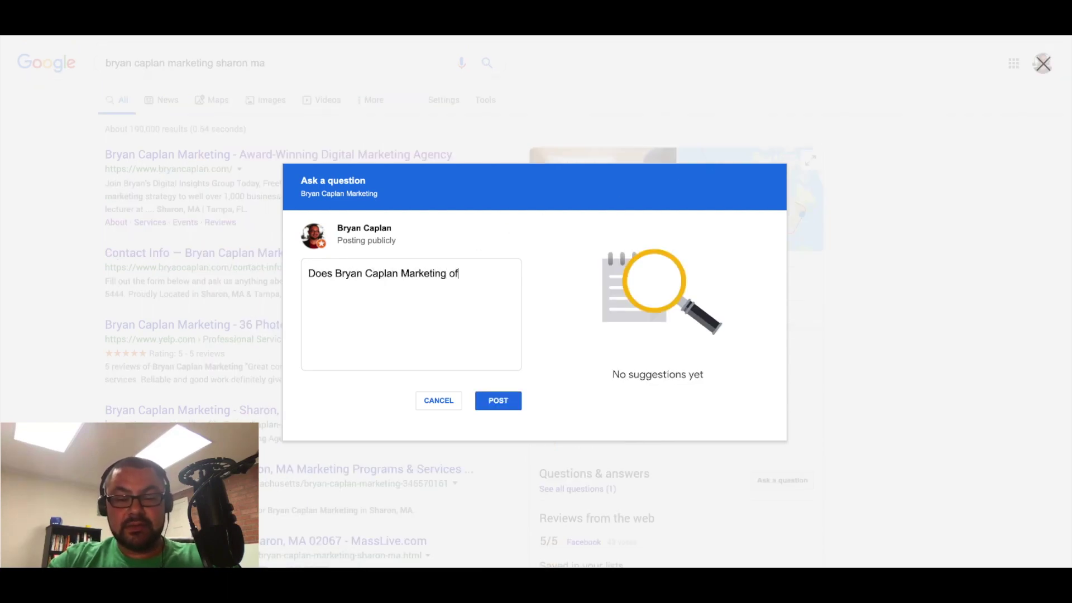
{"action": "type", "text": "fer email marketing "}
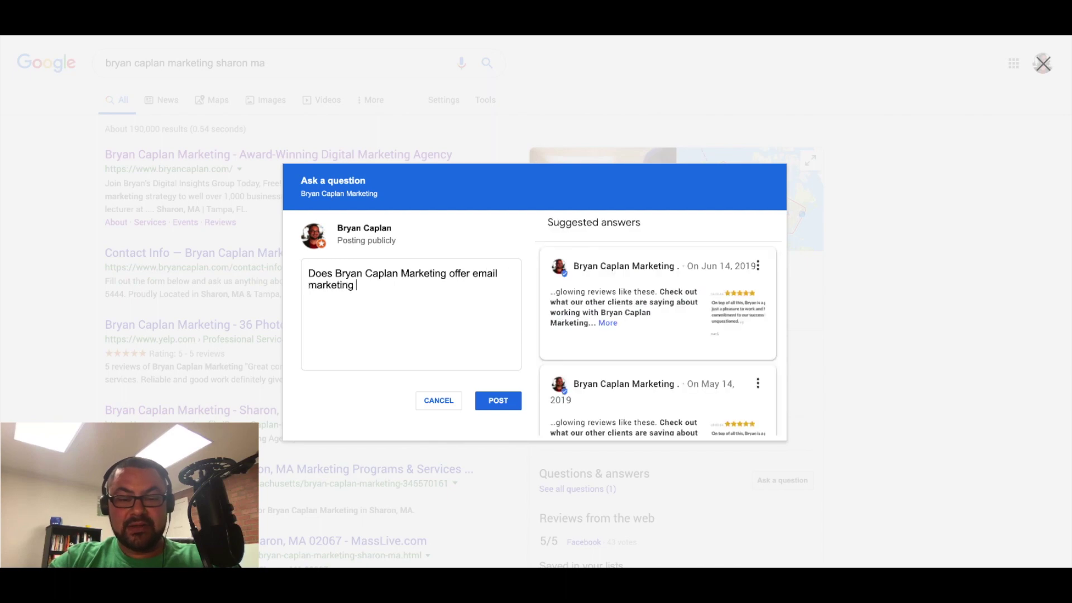
{"action": "type", "text": "services?"}
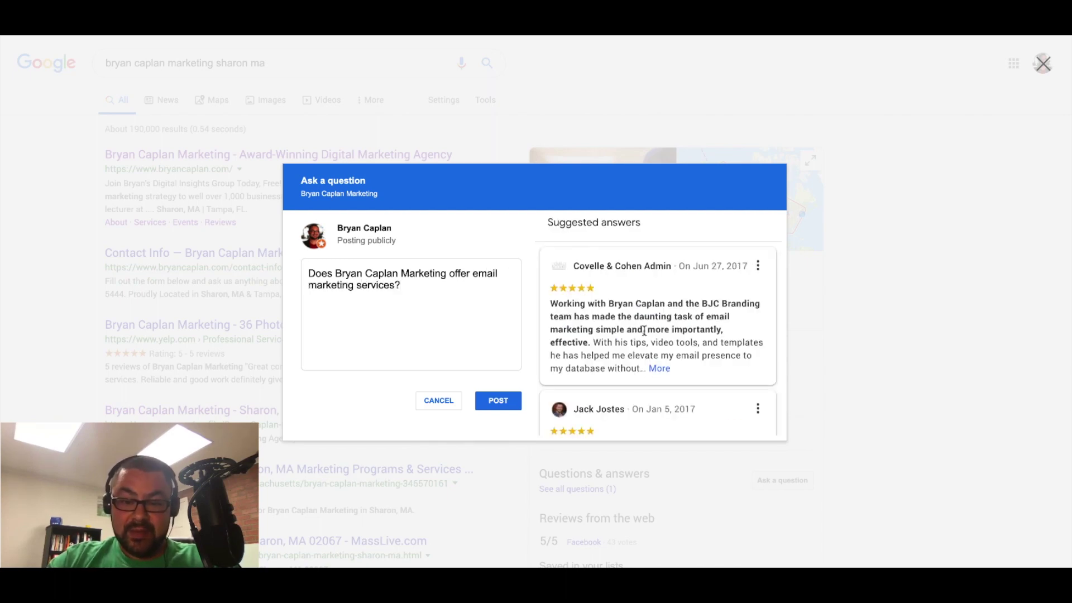
{"action": "scroll", "coordinate": [693, 324], "scroll_direction": "down", "scroll_amount": 3}
{"action": "scroll", "coordinate": [698, 333], "scroll_direction": "down", "scroll_amount": 4}
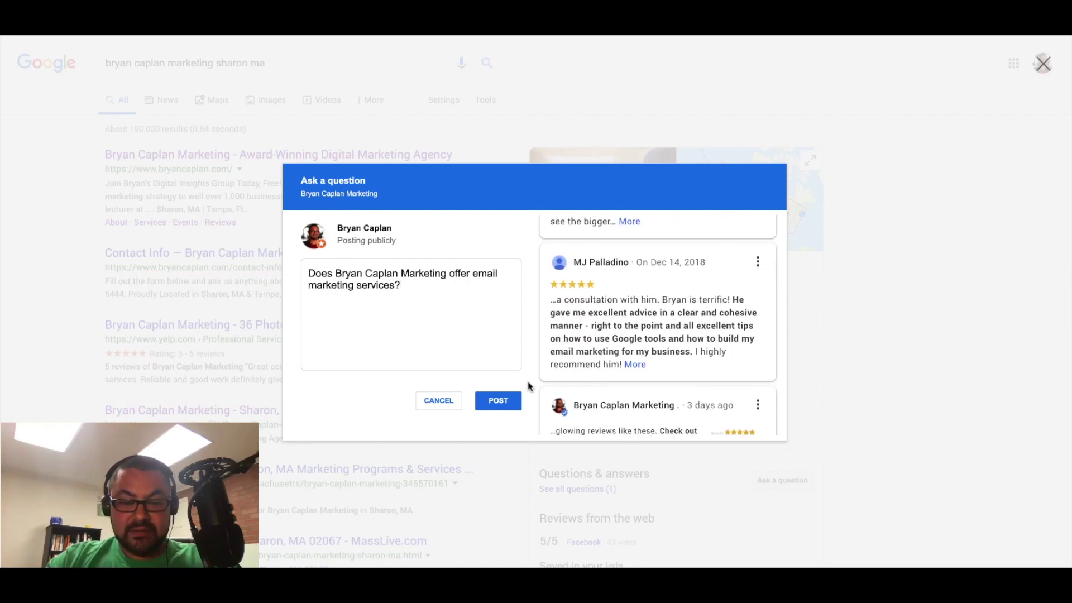
{"action": "left_click", "coordinate": [511, 396]}
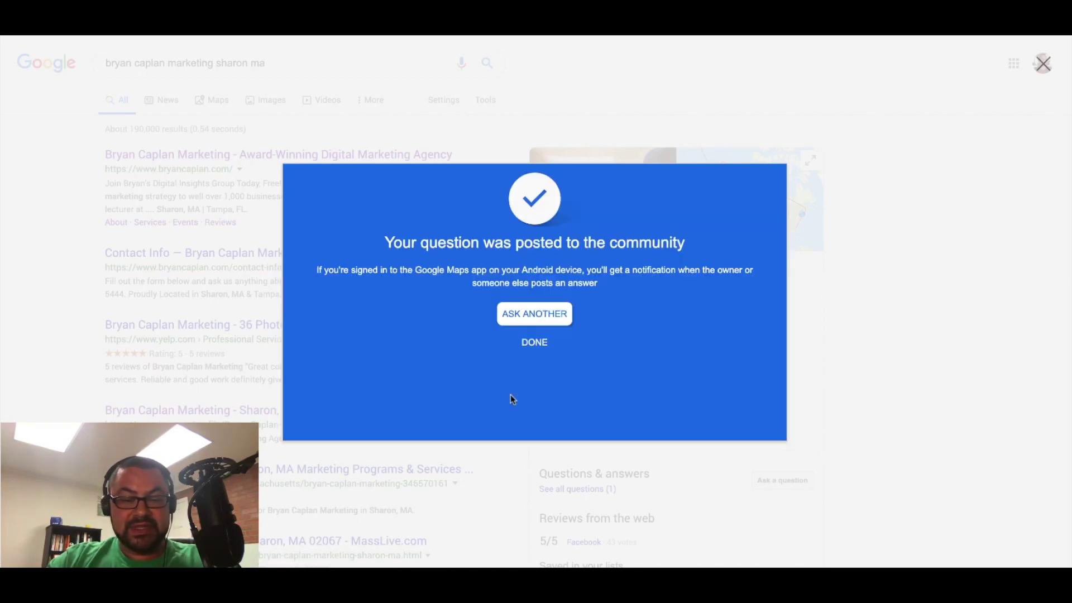
- Answer the question: email marketing is offered on Constant Contact and Mailchimp; contact us via the website
{"action": "left_click", "coordinate": [533, 342]}
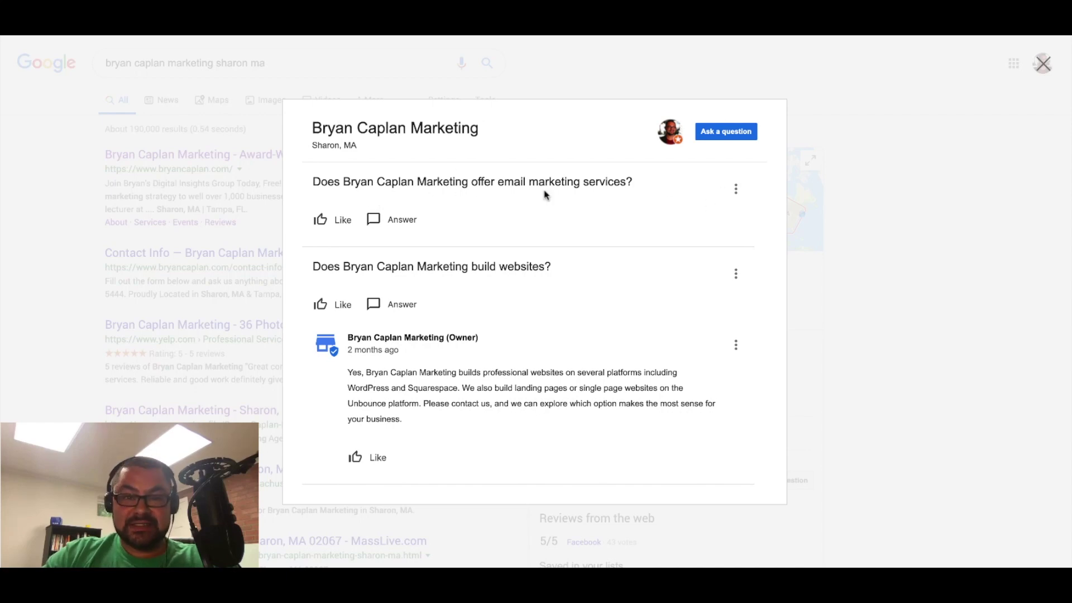
{"action": "left_click", "coordinate": [398, 219]}
{"action": "type", "text": "Yes, "}
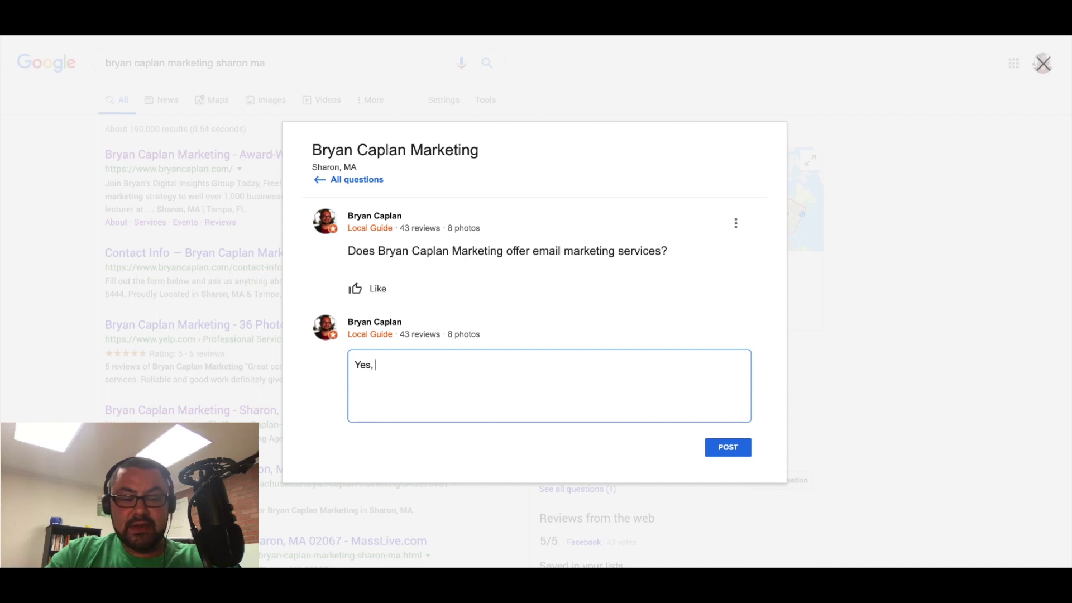
{"action": "type", "text": "we do provide a"}
{"action": "key", "text": "BackSpace"}
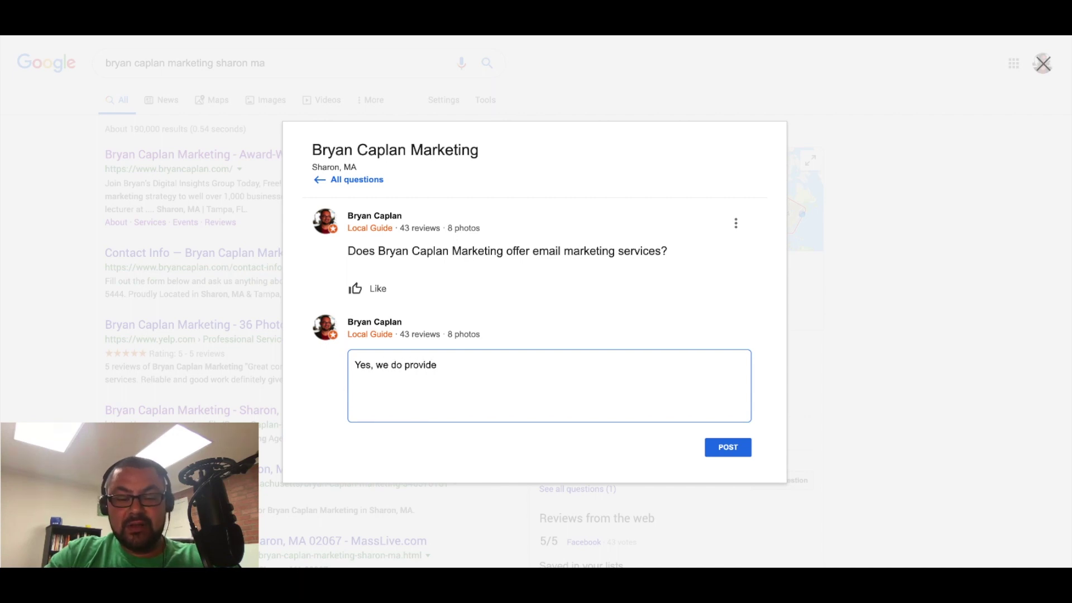
{"action": "type", "text": "email marketing se"}
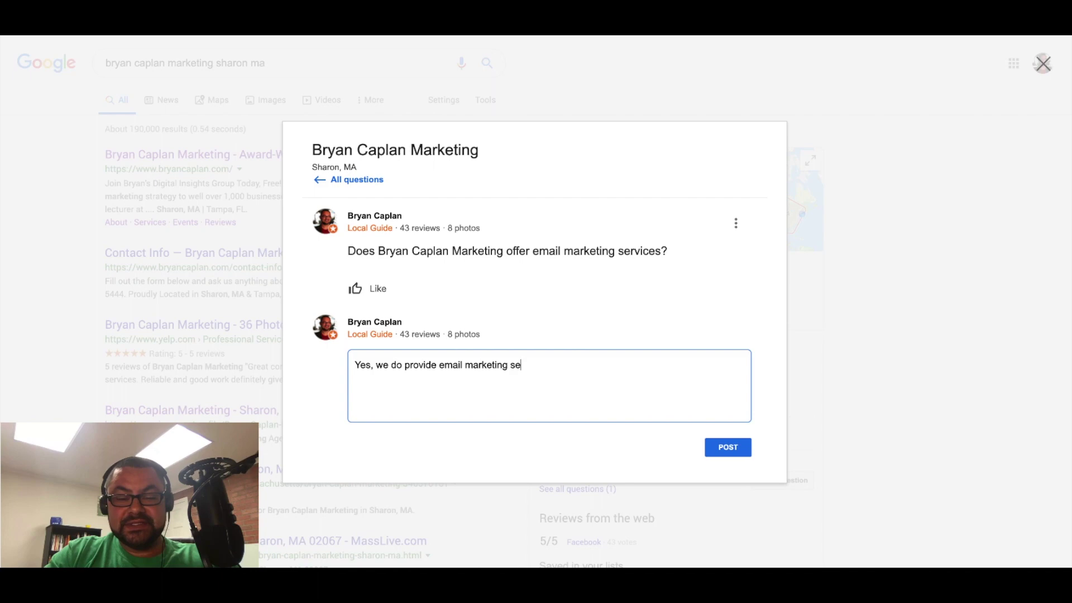
{"action": "type", "text": "rvices on both Constant C onta"}
{"action": "key", "text": "BackSpace"}
{"action": "key", "text": "BackSpace"}
{"action": "type", "text": "ant C onta"}
{"action": "key", "text": "BackSpace"}
{"action": "key", "text": "BackSpace"}
{"action": "key", "text": "BackSpace"}
{"action": "key", "text": "BackSpace"}
{"action": "key", "text": "BackSpace"}
{"action": "type", "text": "ontact"}
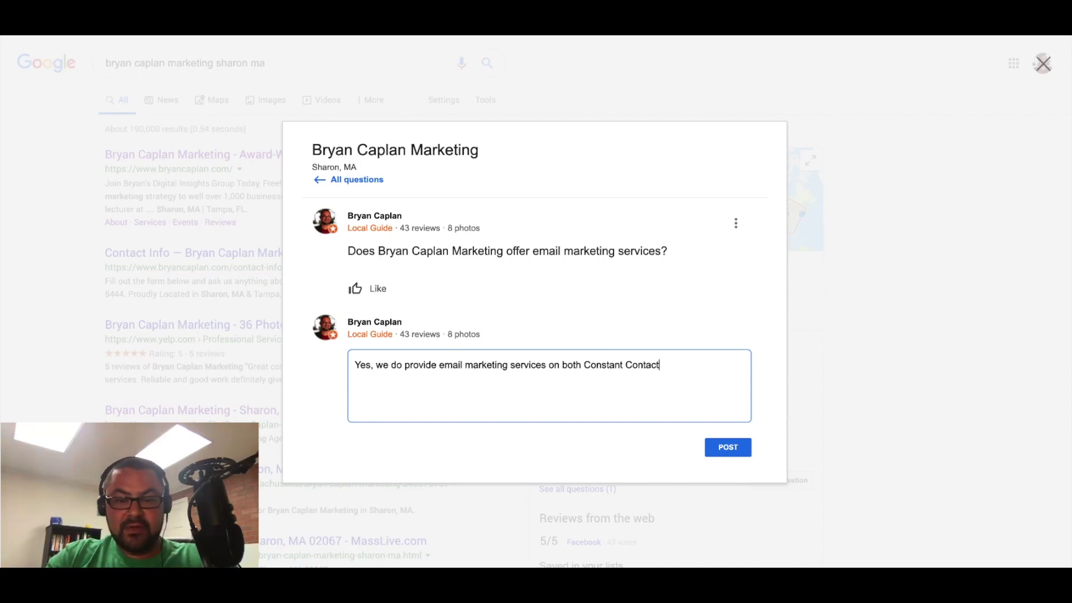
{"action": "type", "text": " and Mailchimp"}
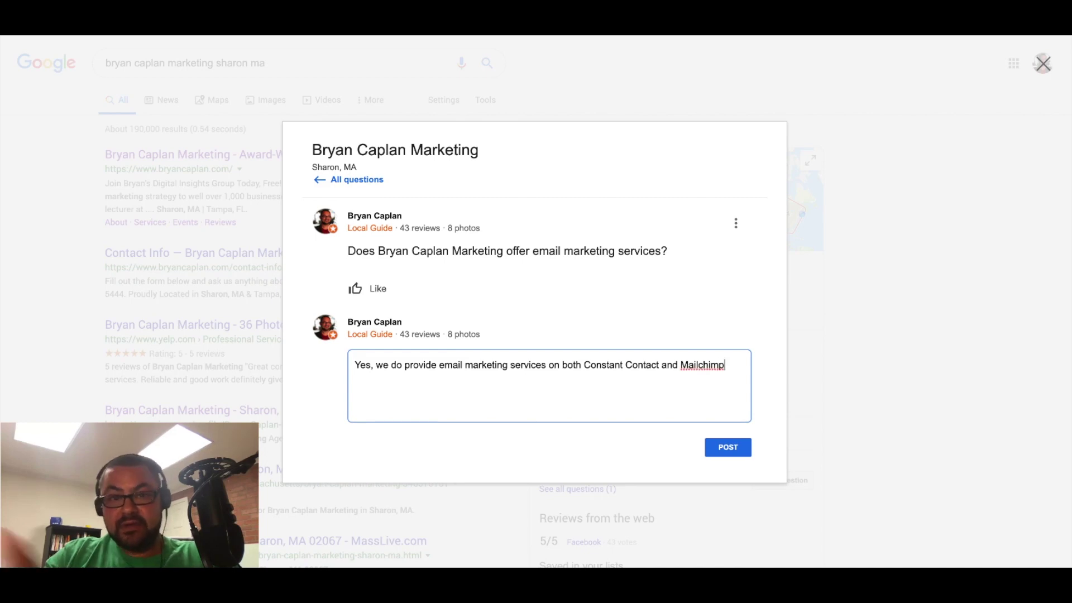
{"action": "type", "text": ". "}
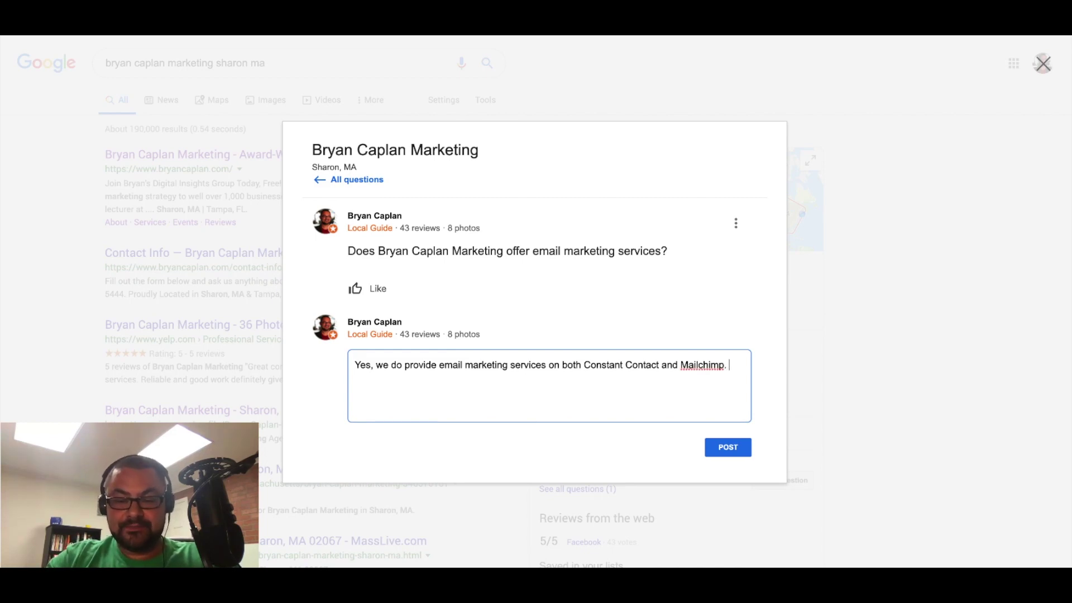
{"action": "type", "text": "Please cre"}
{"action": "key", "text": "BackSpace"}
{"action": "key", "text": "BackSpace"}
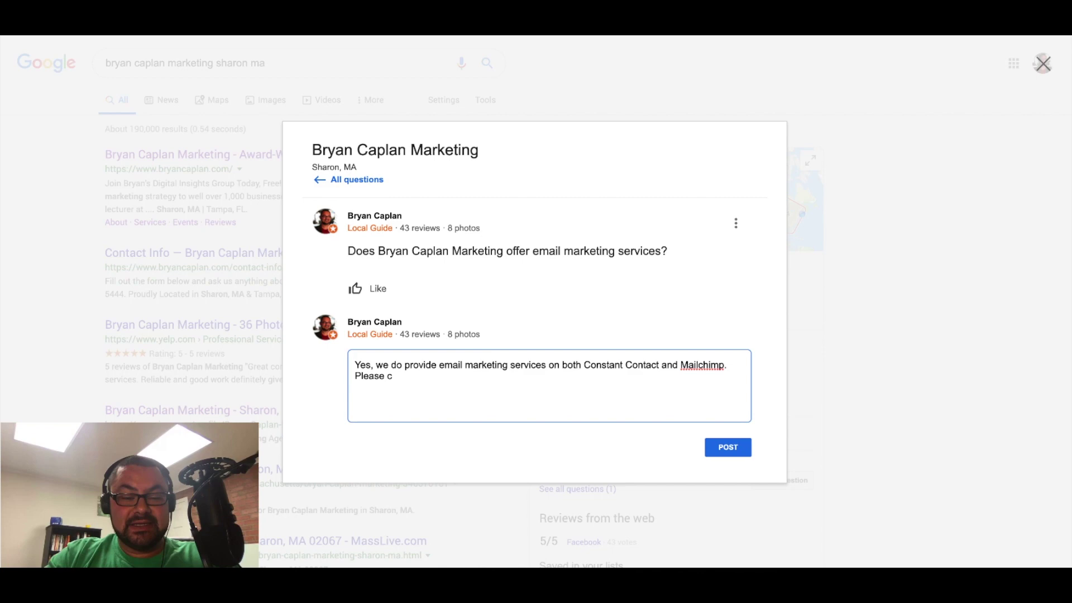
{"action": "type", "text": "ontact us on our "}
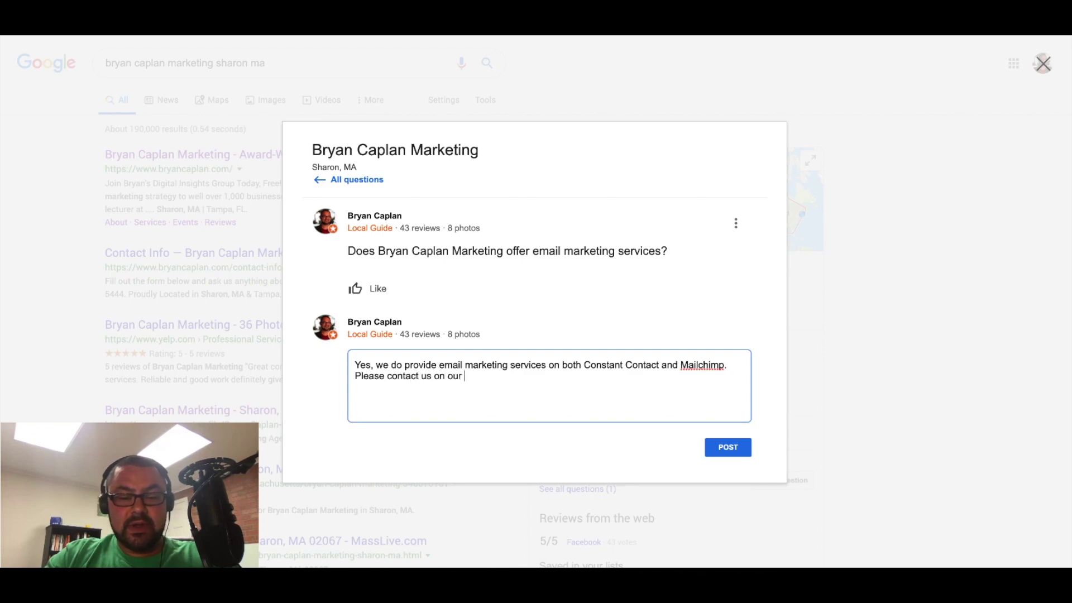
{"action": "type", "text": "website "}
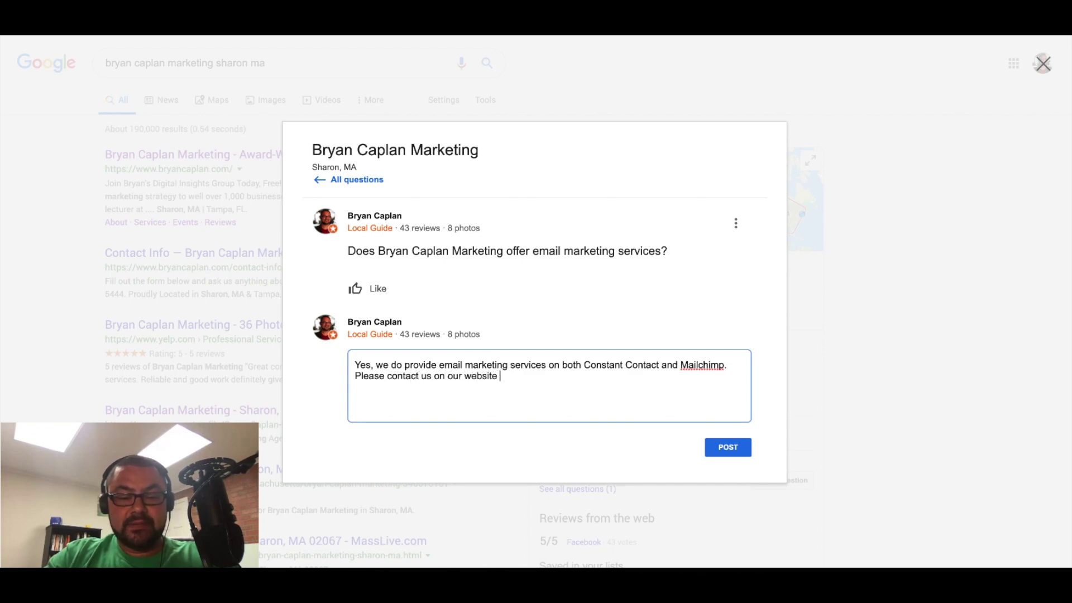
{"action": "type", "text": "for more information"}
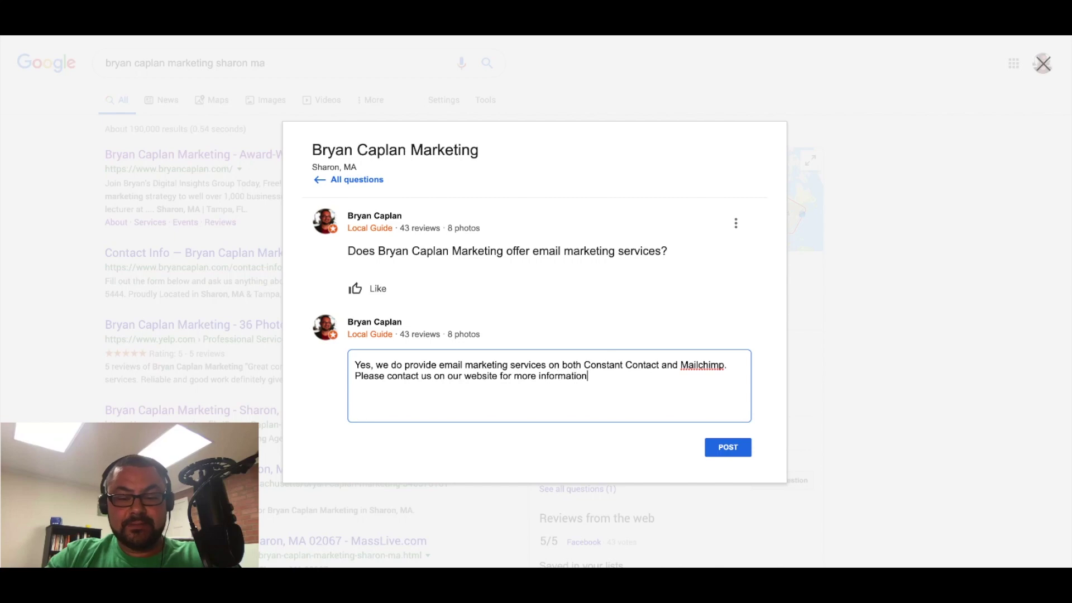
{"action": "type", "text": ". Thanks!"}
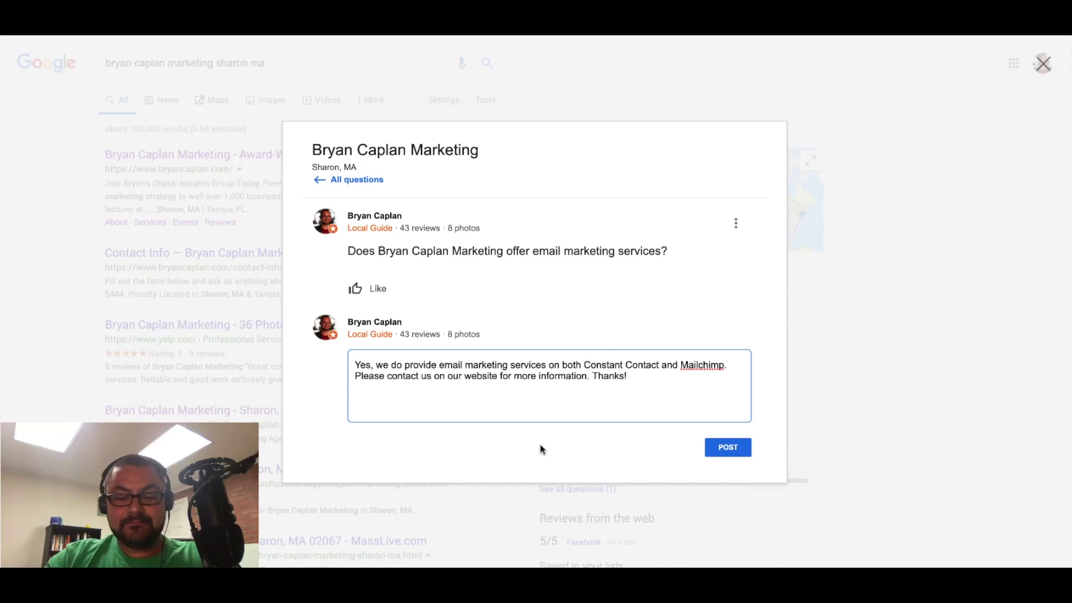
- Post the Constant Contact and Mailchimp answer and return to all questions
{"action": "left_click", "coordinate": [728, 447]}
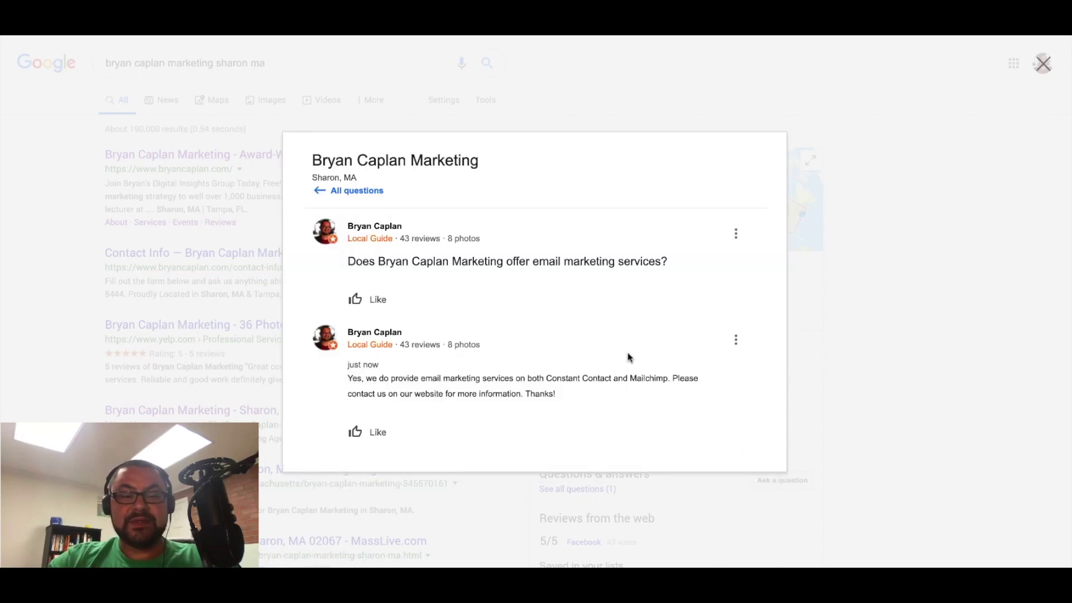
{"action": "left_click", "coordinate": [366, 191]}
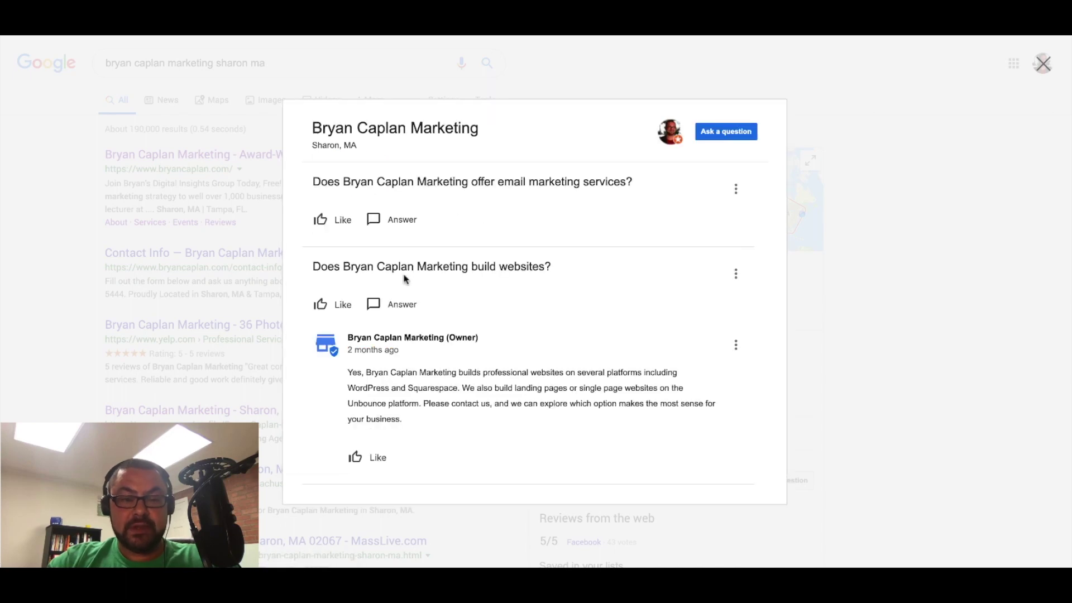
{"action": "key", "text": "Escape"}
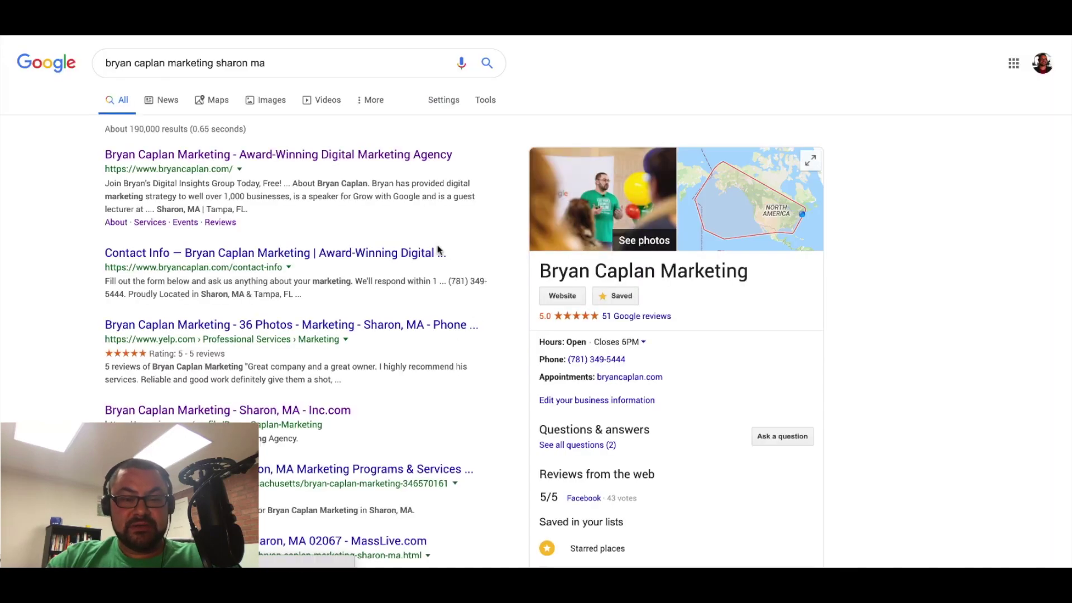
- Reopen Questions & answers and check the email marketing and website-building questions
{"action": "left_click", "coordinate": [580, 444]}
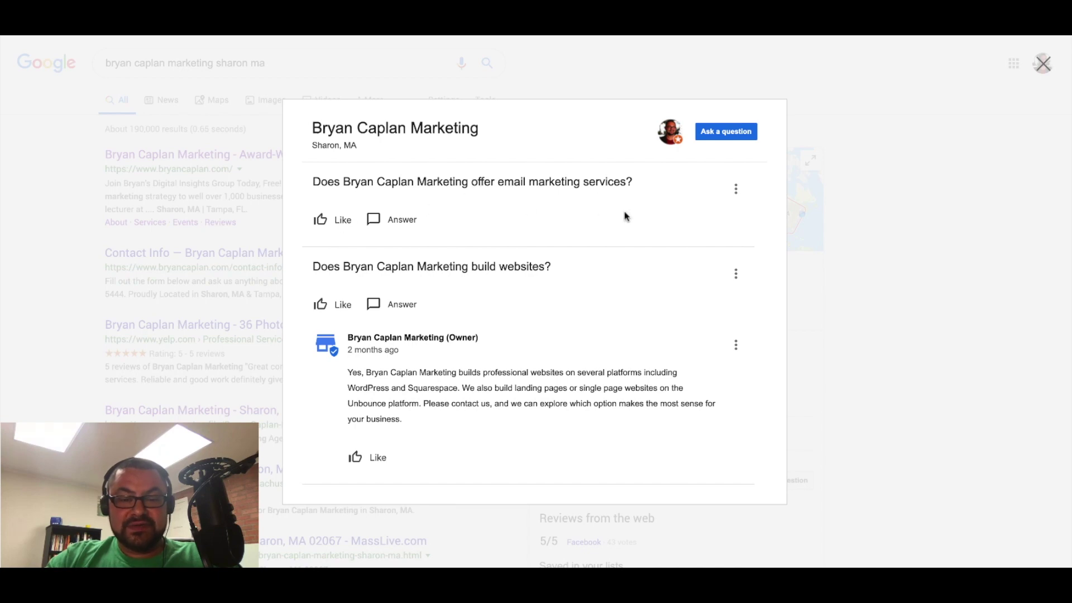
{"action": "left_click", "coordinate": [400, 226]}
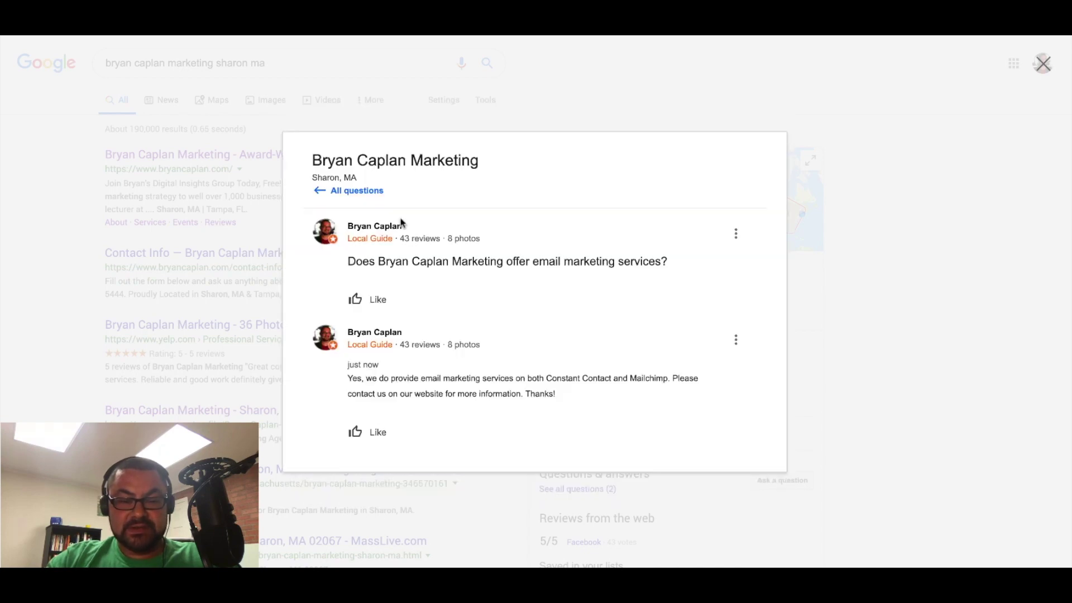
{"action": "left_click", "coordinate": [728, 447]}
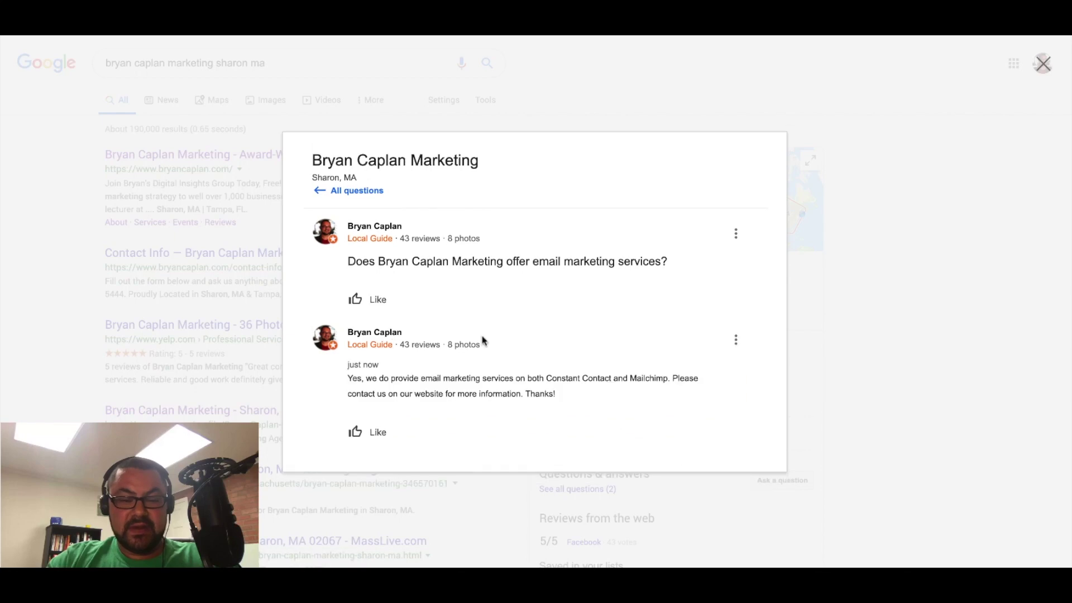
{"action": "left_click", "coordinate": [353, 191]}
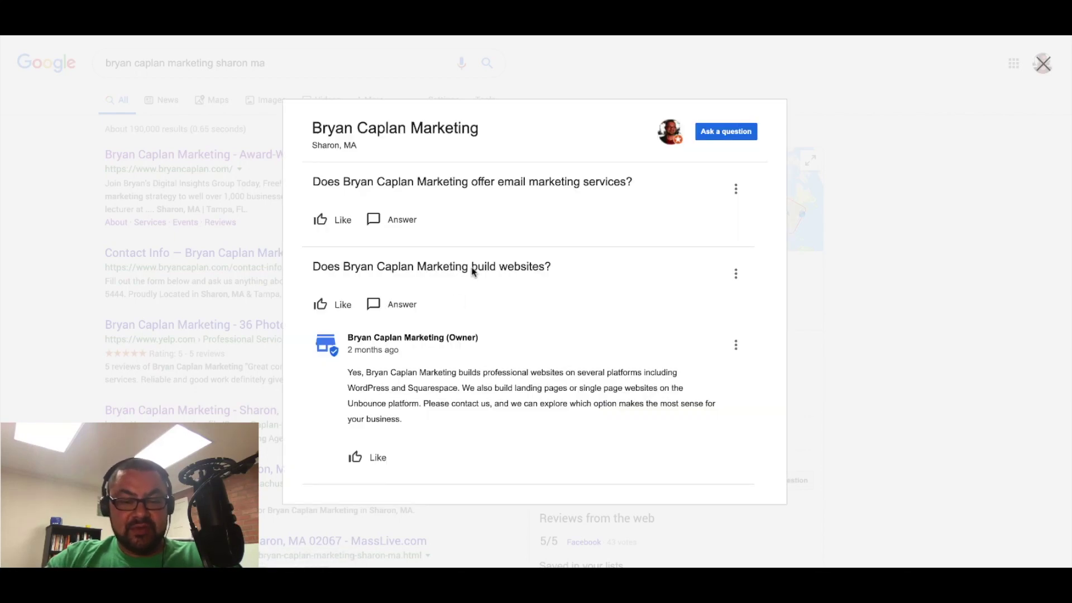
{"action": "left_click", "coordinate": [472, 268]}
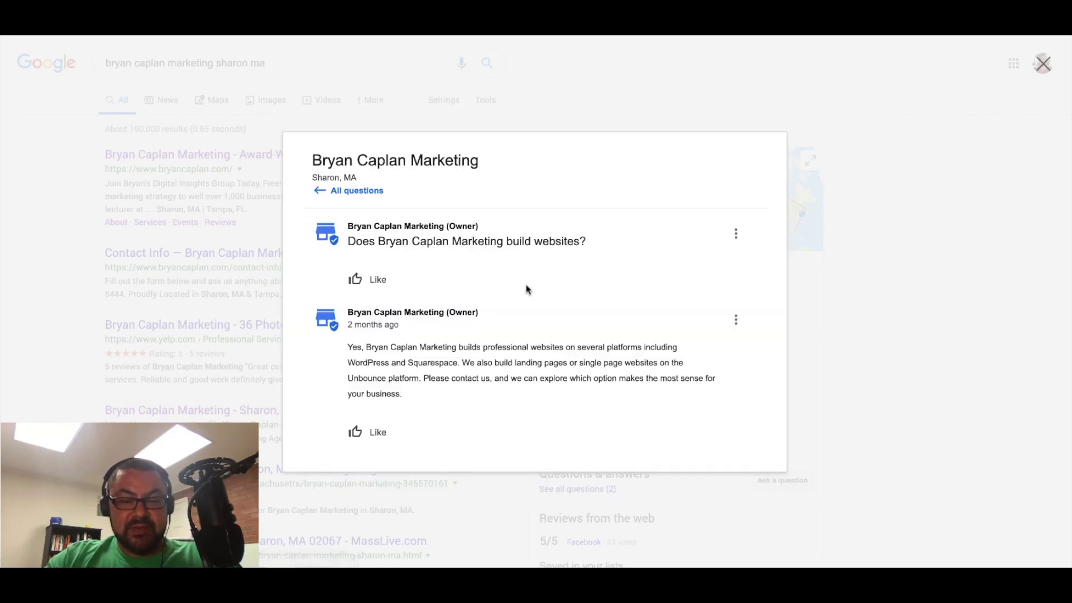
{"action": "left_click", "coordinate": [343, 190]}
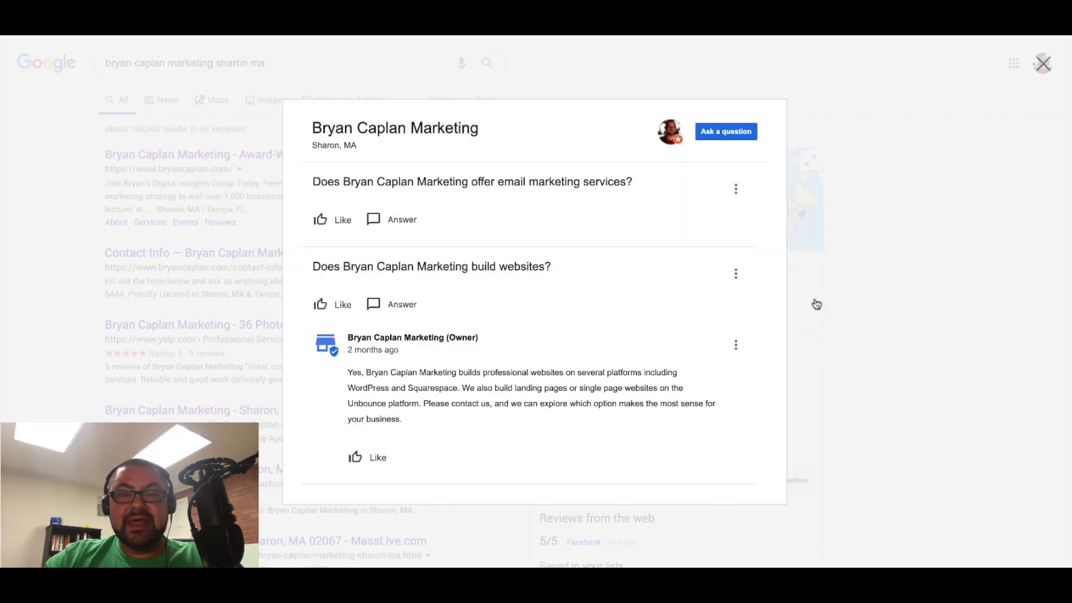